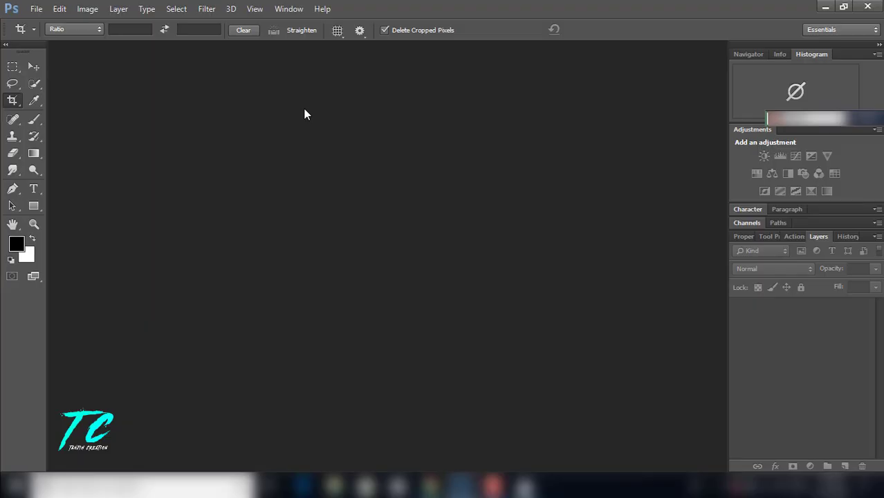
# Open model23.png, dock it as a tab and zoom out to see the whole model.
pyautogui.hotkey('ctrl', 'o')
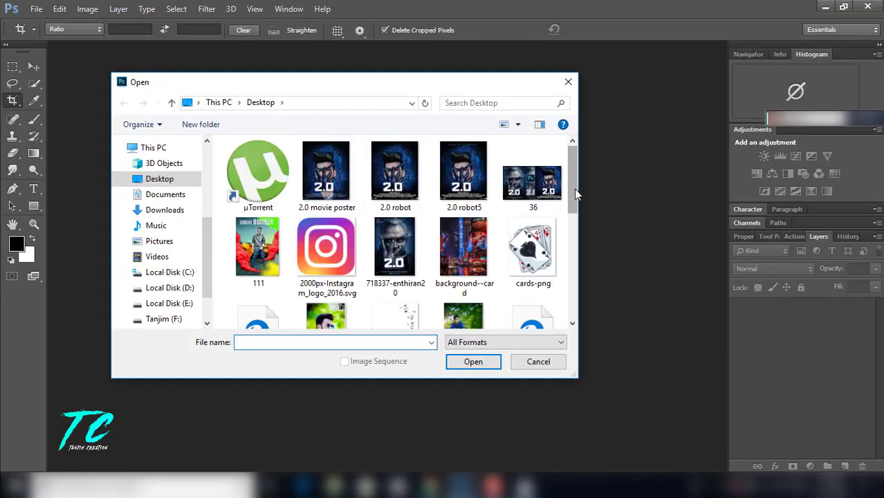
pyautogui.moveTo(574, 188); pyautogui.dragTo(561, 313)
pyautogui.click(396, 202)
pyautogui.click(474, 361)
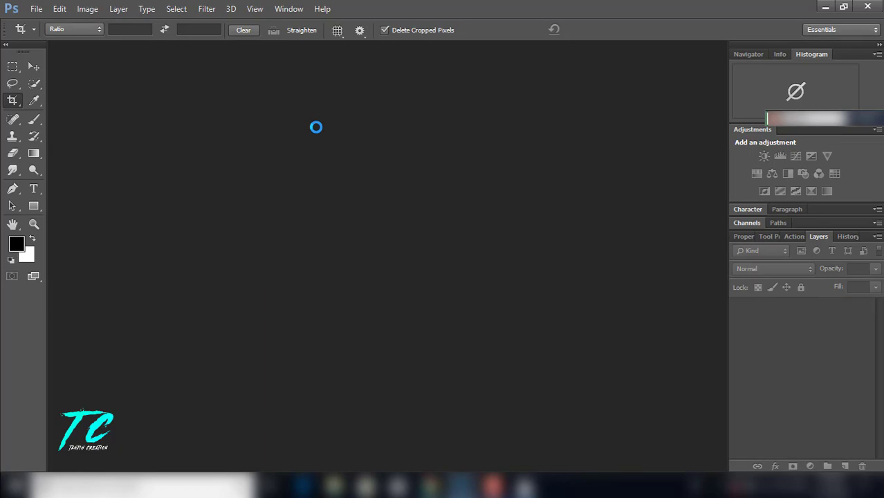
pyautogui.moveTo(207, 41)
pyautogui.mouseDown()
pyautogui.moveTo(387, 43)
pyautogui.moveTo(207, 47)
pyautogui.mouseUp()
pyautogui.press('z')
pyautogui.moveTo(415, 154)
pyautogui.mouseDown()
pyautogui.moveTo(424, 154)
pyautogui.moveTo(377, 143)
pyautogui.moveTo(396, 155)
pyautogui.mouseUp()
# Place the background--card image embedded into the document and commit it.
pyautogui.click(36, 10)
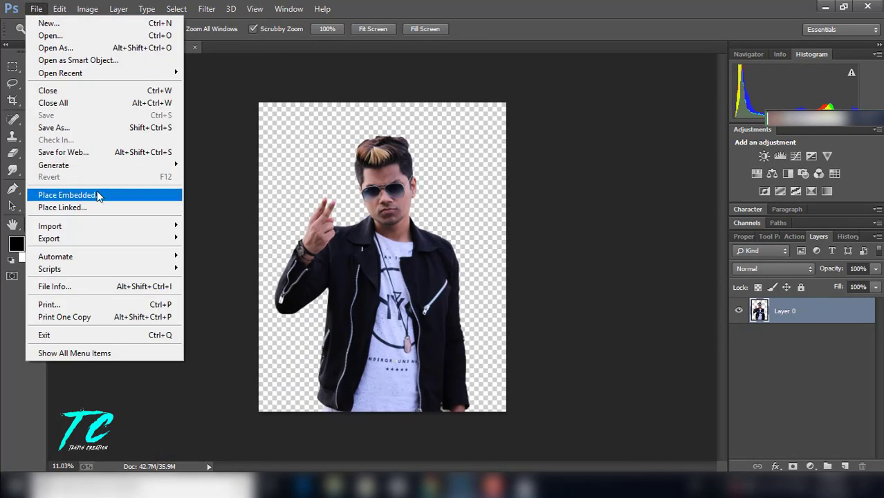
pyautogui.click(98, 196)
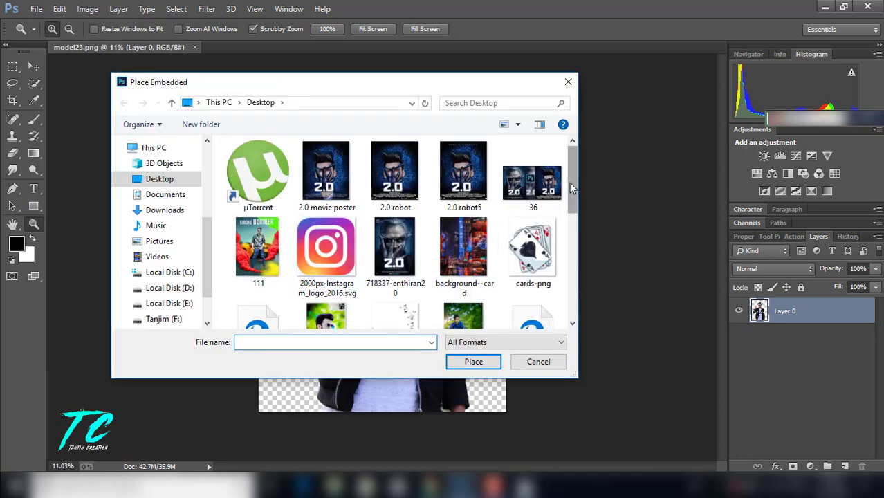
pyautogui.scroll(-1, 395, 235)
pyautogui.click(464, 235)
pyautogui.click(488, 362)
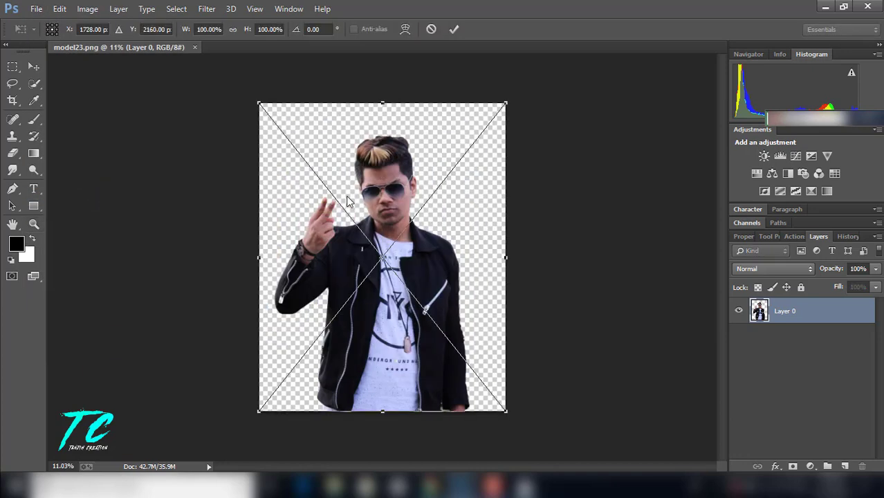
pyautogui.click(454, 29)
# Rasterize the background--card layer and move it beneath Layer 0.
pyautogui.press('z')
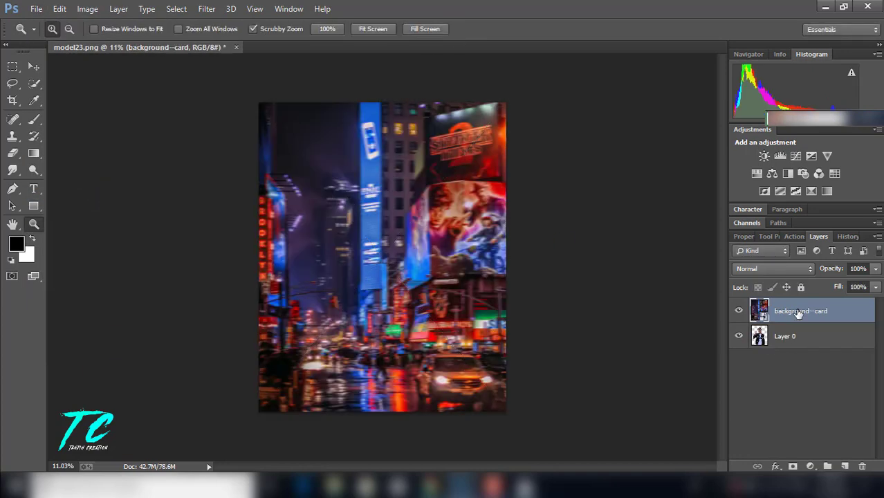
pyautogui.rightClick(798, 313)
pyautogui.click(569, 200)
pyautogui.moveTo(815, 312); pyautogui.dragTo(806, 341)
# Spot-heal a blemish on the model's forehead on Layer 0.
pyautogui.moveTo(403, 200)
pyautogui.mouseDown()
pyautogui.moveTo(506, 209)
pyautogui.moveTo(509, 141)
pyautogui.mouseUp()
pyautogui.press('j')
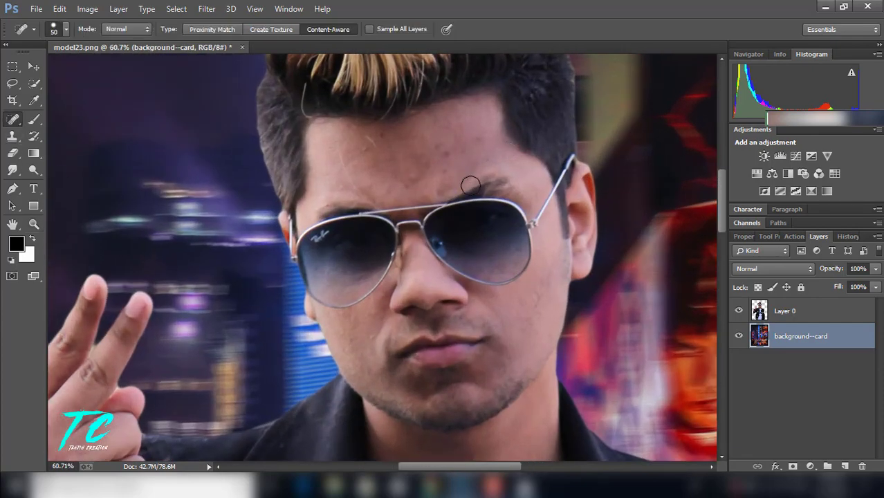
pyautogui.click(759, 313)
pyautogui.click(445, 156)
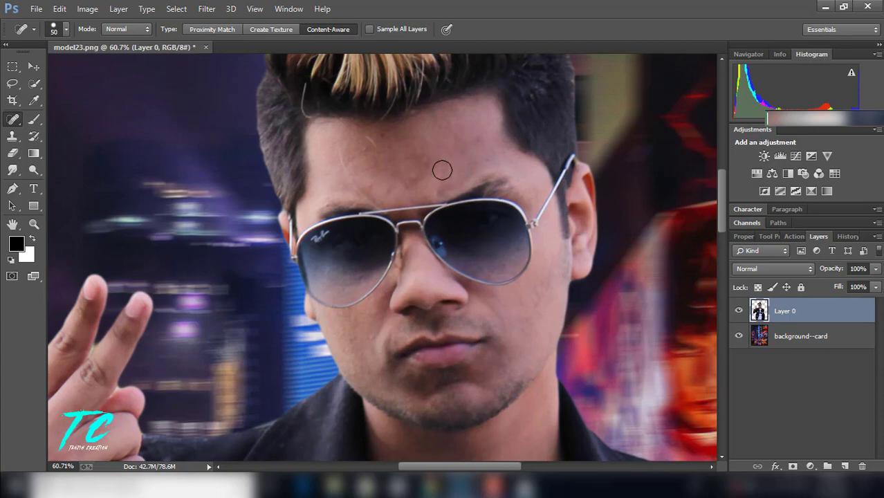
pyautogui.click(34, 224)
pyautogui.moveTo(181, 257)
pyautogui.mouseDown()
pyautogui.moveTo(187, 229)
pyautogui.moveTo(405, 239)
pyautogui.moveTo(328, 227)
pyautogui.moveTo(314, 238)
pyautogui.mouseUp()
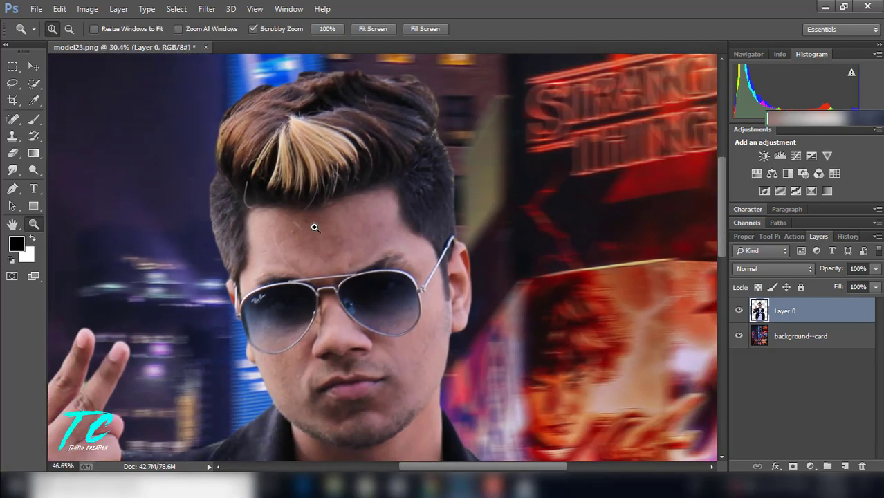
# Set up the Smudge tool with a soft 65 px brush enlarged to 175.
pyautogui.click(13, 168)
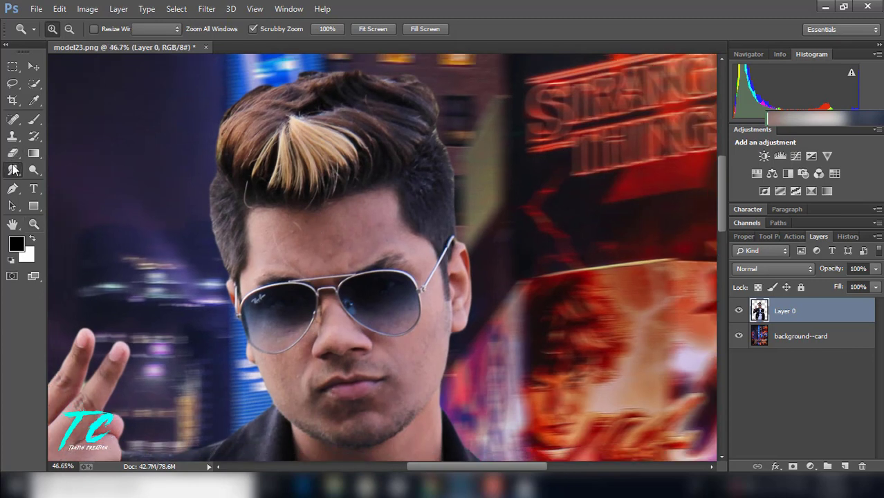
pyautogui.click(66, 29)
pyautogui.moveTo(148, 140); pyautogui.dragTo(148, 183)
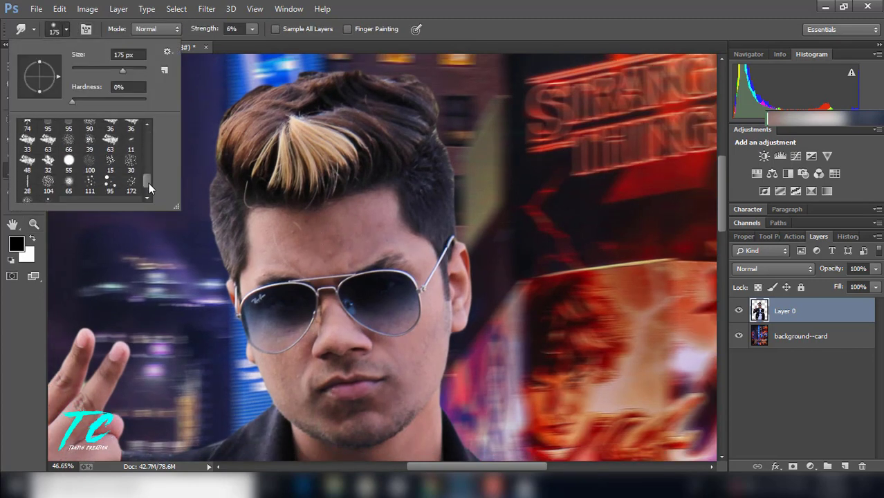
pyautogui.click(69, 181)
pyautogui.press('Return')
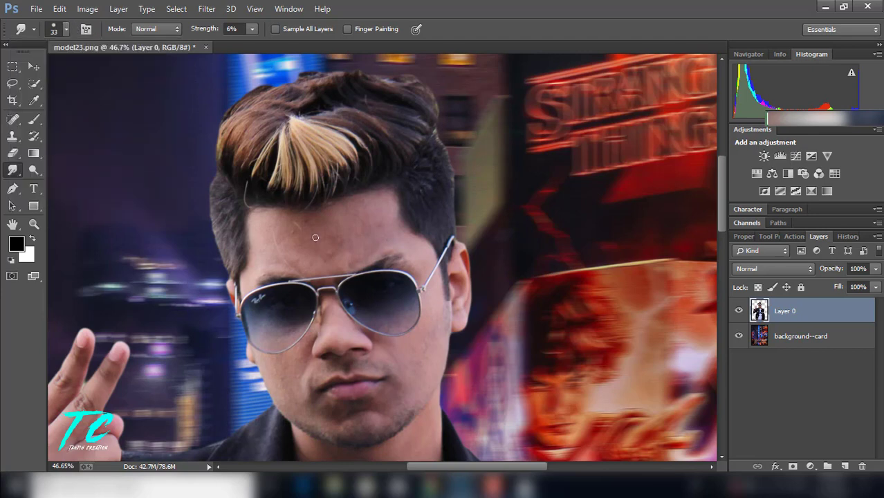
pyautogui.press(']')
pyautogui.press(']')
pyautogui.press(']')
pyautogui.press(']')
pyautogui.press(']')
pyautogui.press(']')
# Duplicate Layer 0 as Layer 0 copy and hide the original Layer 0.
pyautogui.moveTo(839, 316); pyautogui.dragTo(844, 466)
pyautogui.click(739, 335)
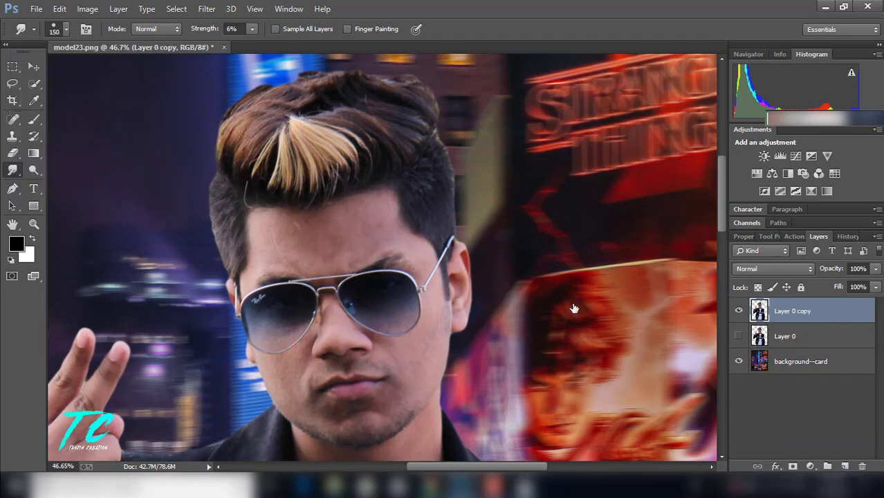
pyautogui.press(']')
pyautogui.press(']')
pyautogui.press('[')
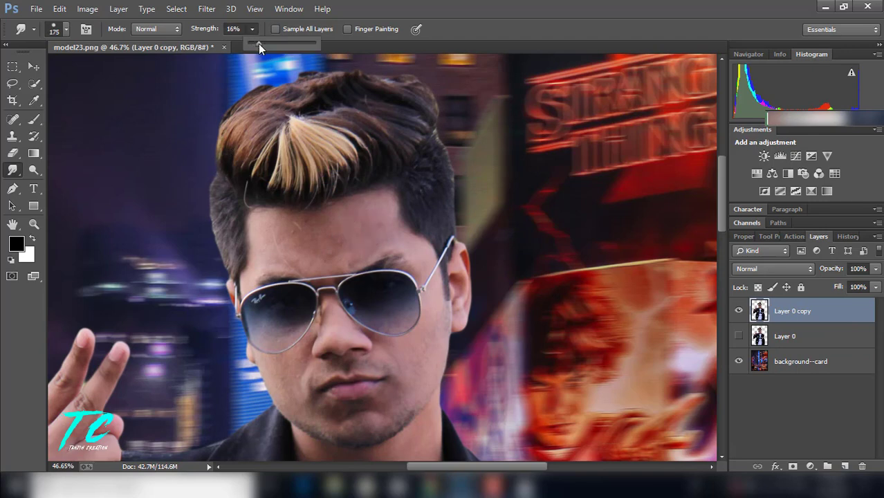
# Smudge the forehead at 21% strength, then zoom in on the glasses and forehead.
pyautogui.moveTo(258, 43); pyautogui.dragTo(266, 42)
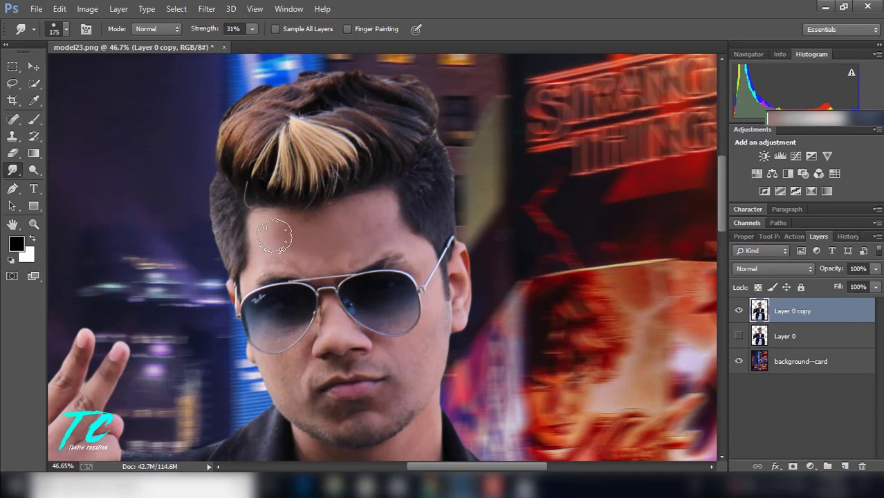
pyautogui.press(']')
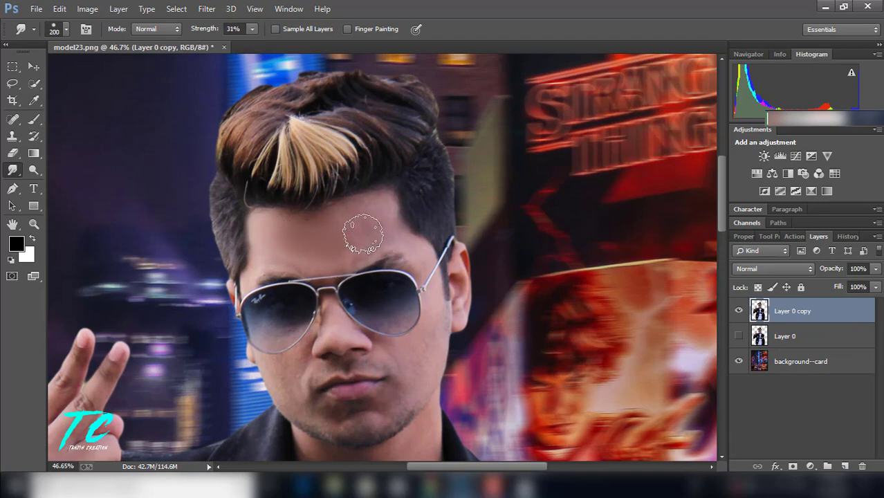
pyautogui.press('[')
pyautogui.click(252, 29)
pyautogui.moveTo(250, 44); pyautogui.dragTo(242, 44)
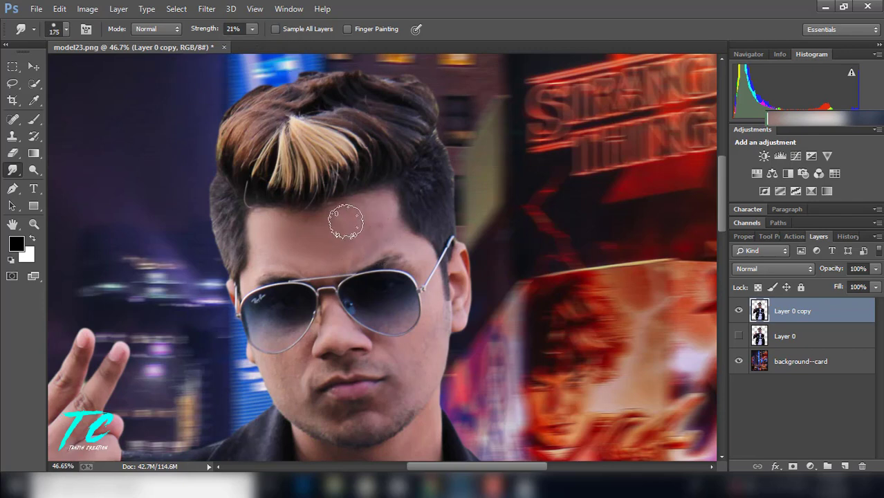
pyautogui.press('z')
pyautogui.moveTo(332, 280); pyautogui.dragTo(513, 261)
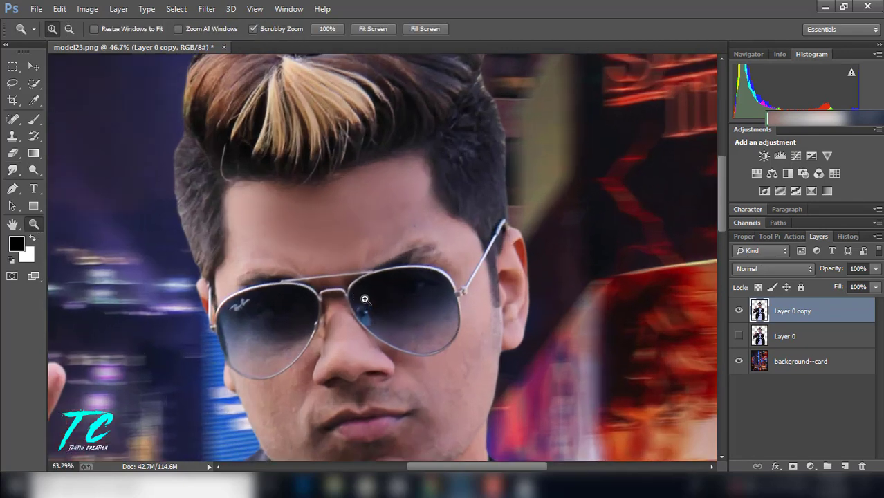
# Smudge the cheeks, chin and nose with 70–125 px brushes, then set strength to 10%.
pyautogui.click(12, 169)
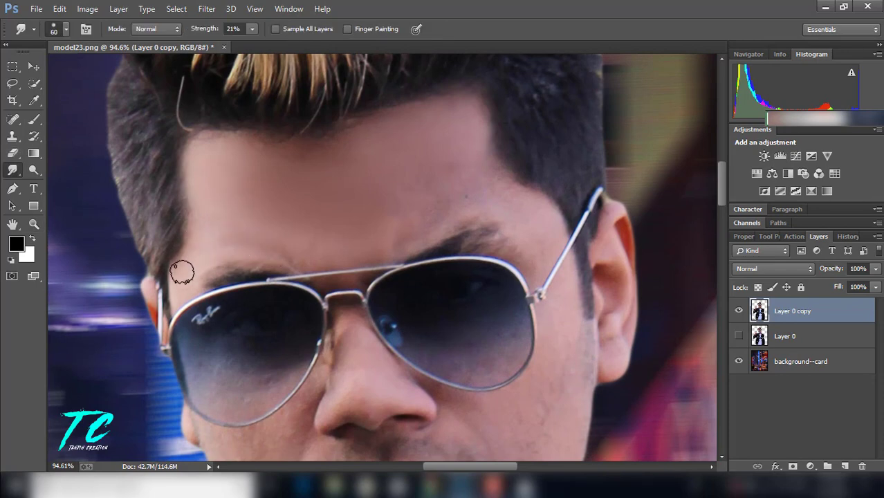
pyautogui.press(']')
pyautogui.press(']')
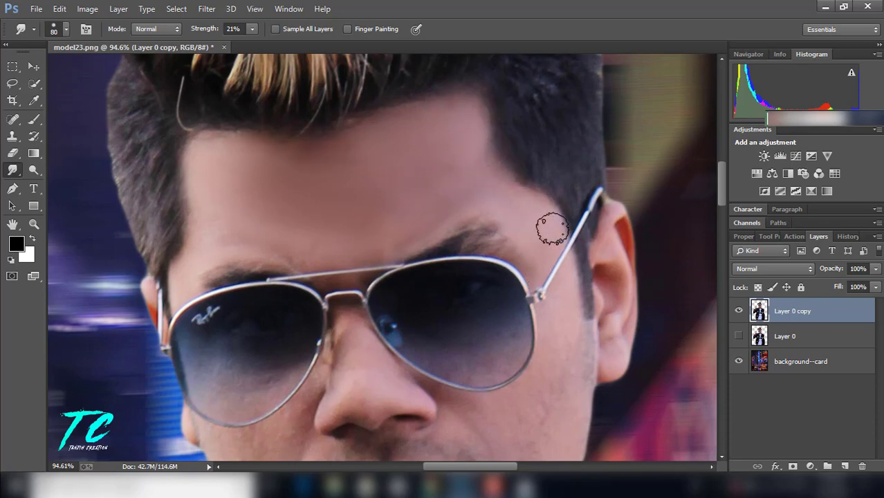
pyautogui.moveTo(722, 184)
pyautogui.mouseDown()
pyautogui.moveTo(719, 218)
pyautogui.moveTo(722, 208)
pyautogui.mouseUp()
pyautogui.press(']')
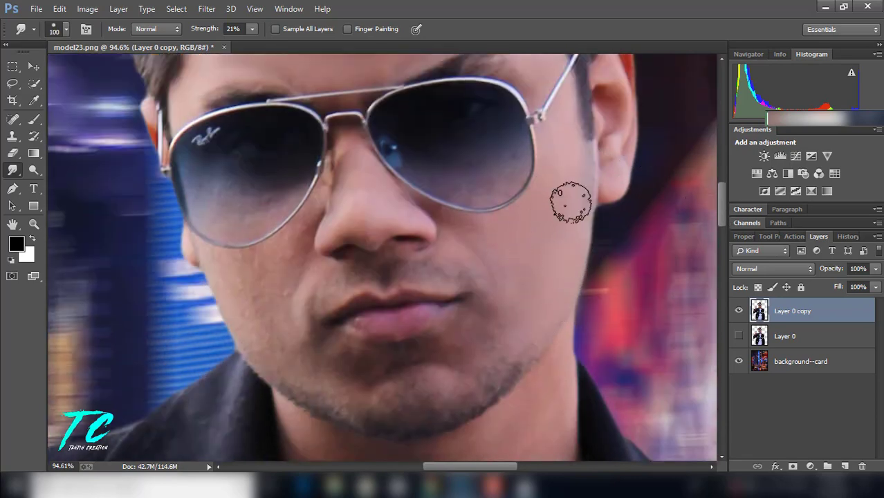
pyautogui.press('[')
pyautogui.press('[')
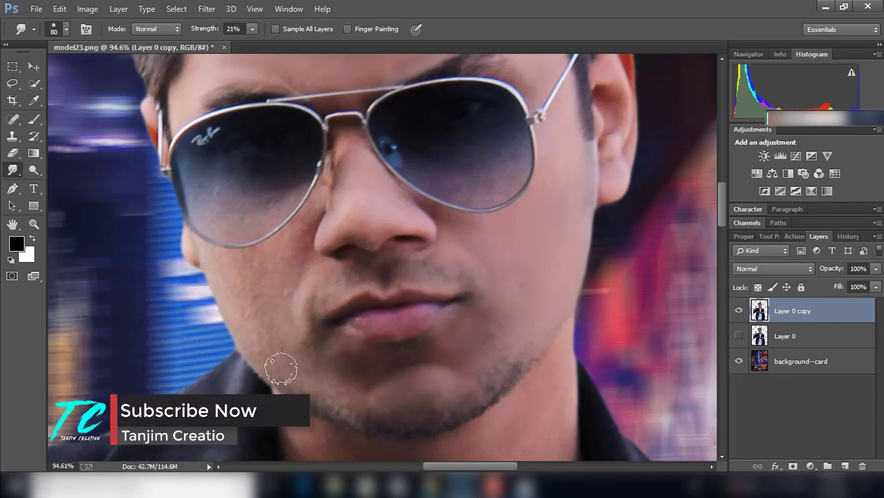
pyautogui.press(']')
pyautogui.press(']')
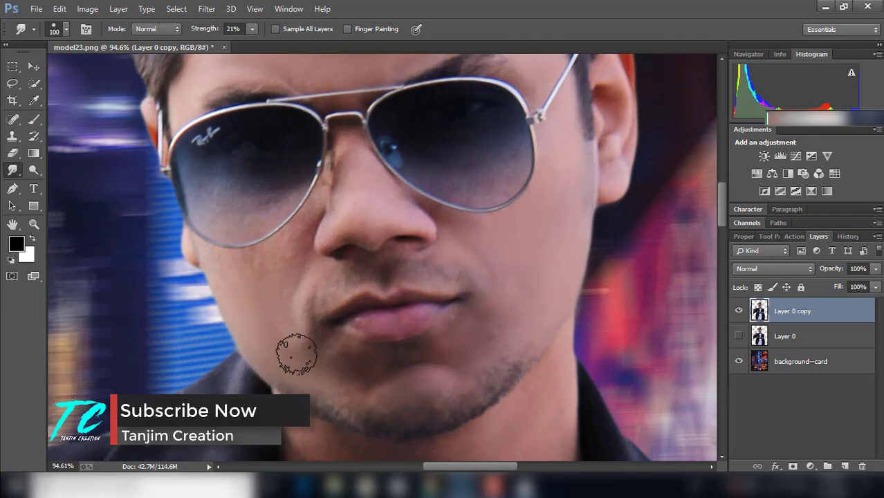
pyautogui.press(']')
pyautogui.press('[')
pyautogui.press('[')
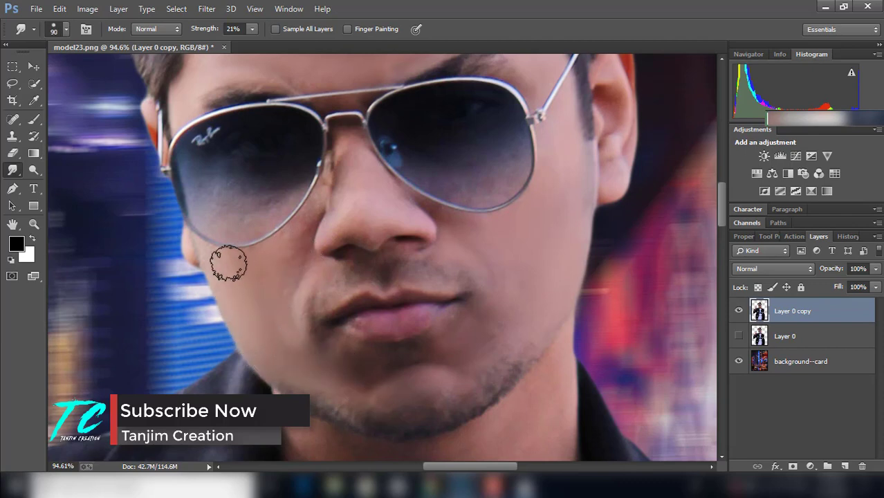
pyautogui.press('[')
pyautogui.press('[')
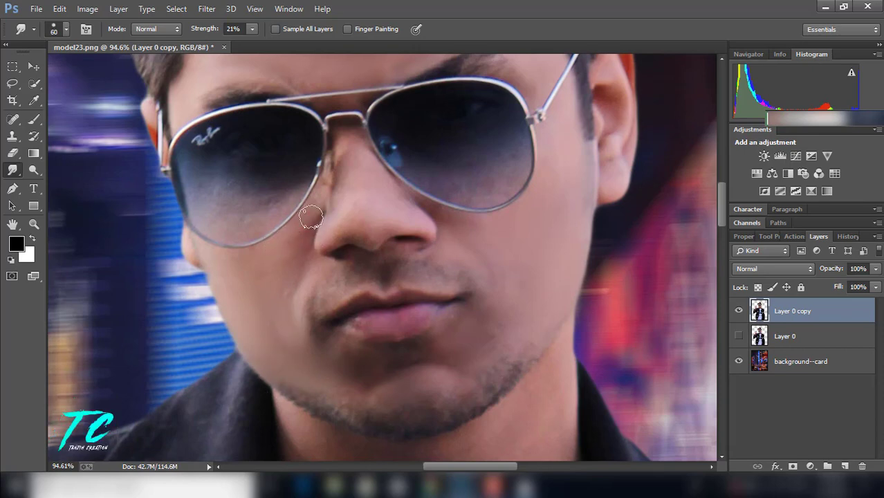
pyautogui.press(']')
pyautogui.press(']')
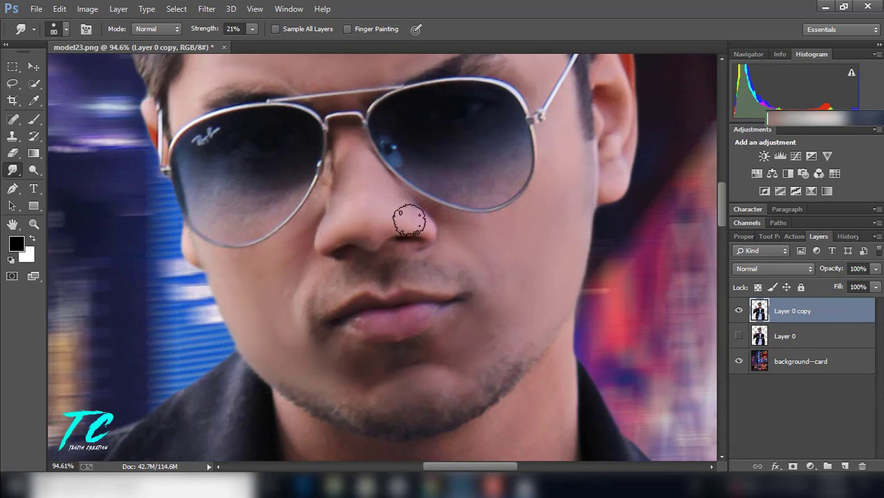
pyautogui.press('[')
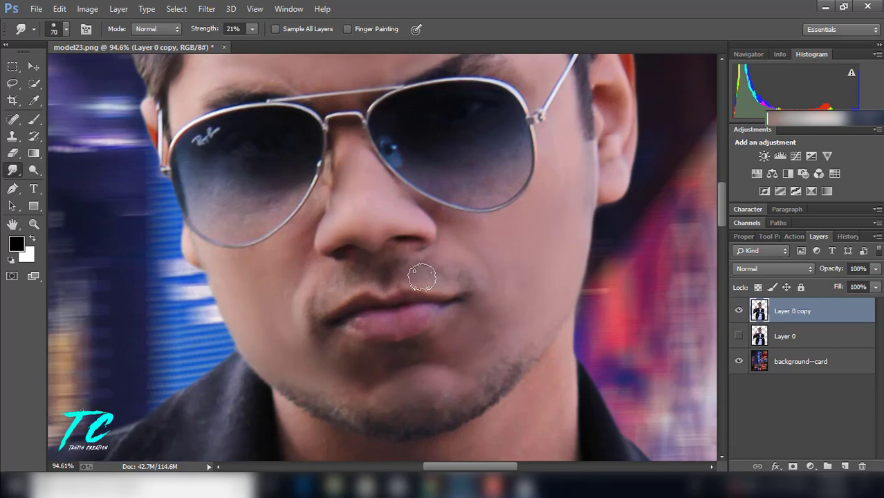
pyautogui.moveTo(242, 44); pyautogui.dragTo(245, 44)
# Smudge the chin, fingertip and wrist edges at 10% with a larger brush from 100 px.
pyautogui.press('z')
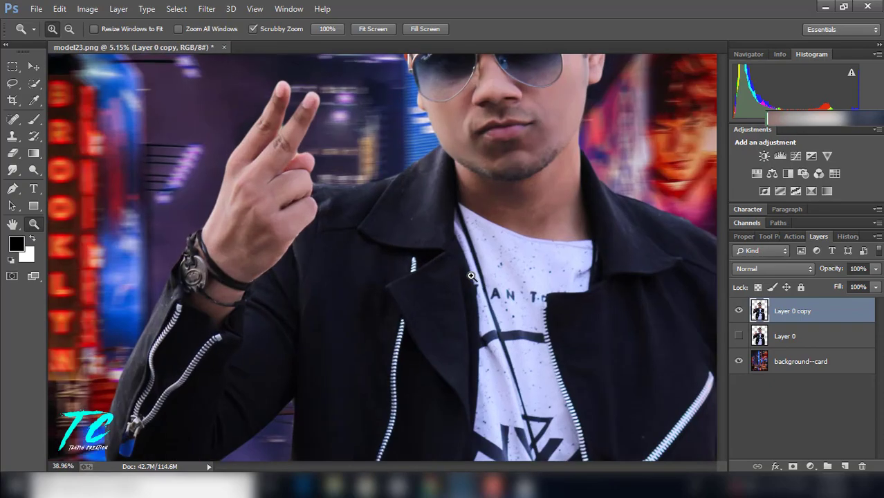
pyautogui.moveTo(415, 223)
pyautogui.mouseDown()
pyautogui.moveTo(513, 223)
pyautogui.moveTo(210, 232)
pyautogui.mouseUp()
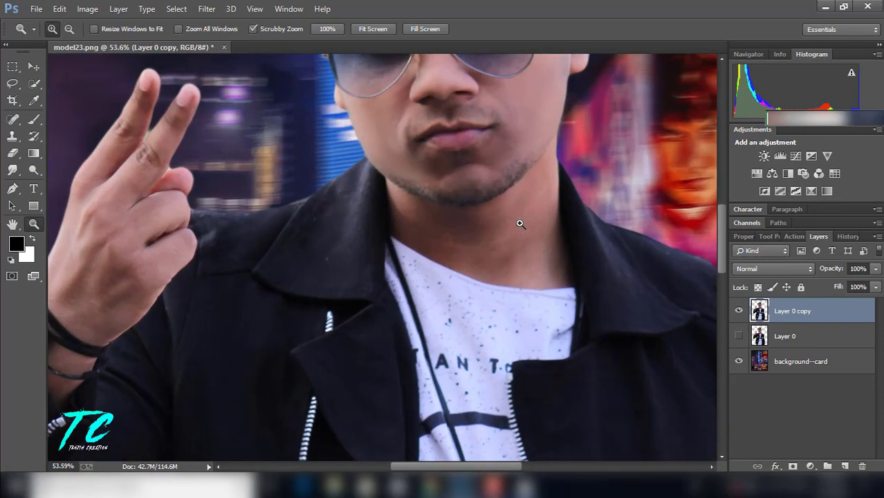
pyautogui.click(12, 169)
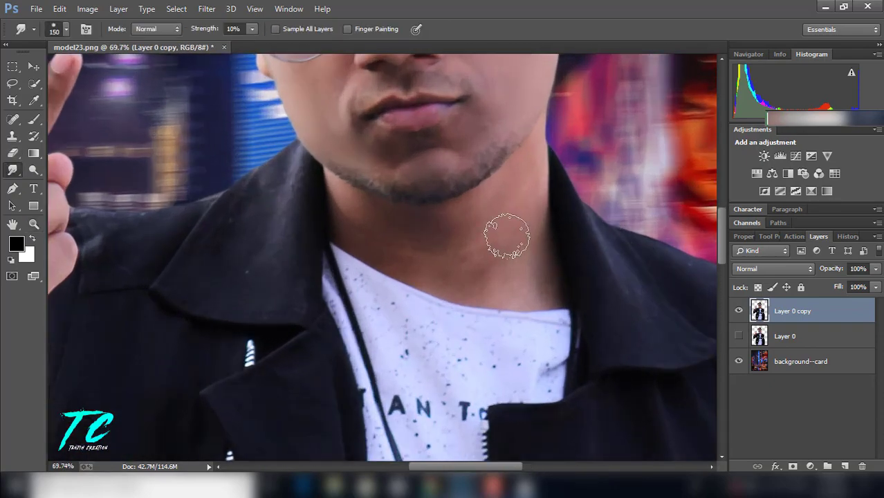
pyautogui.press('[')
pyautogui.press('[')
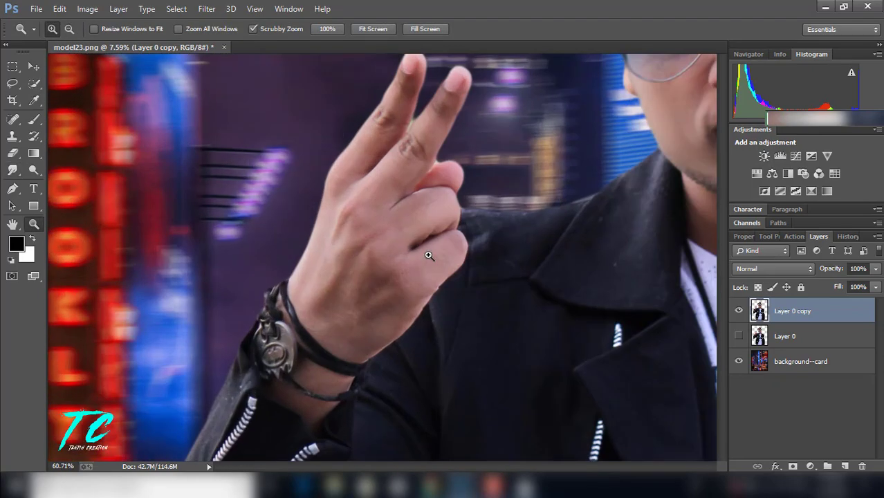
pyautogui.moveTo(425, 254); pyautogui.dragTo(395, 274)
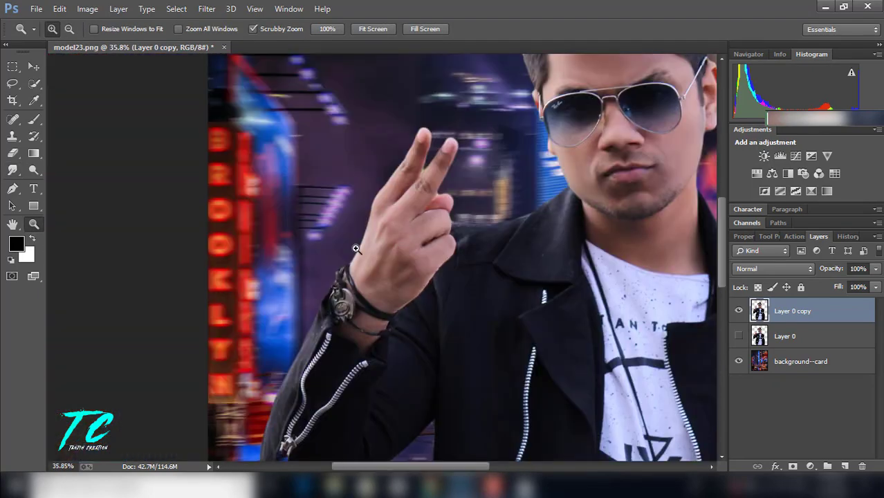
pyautogui.press(']')
pyautogui.press(']')
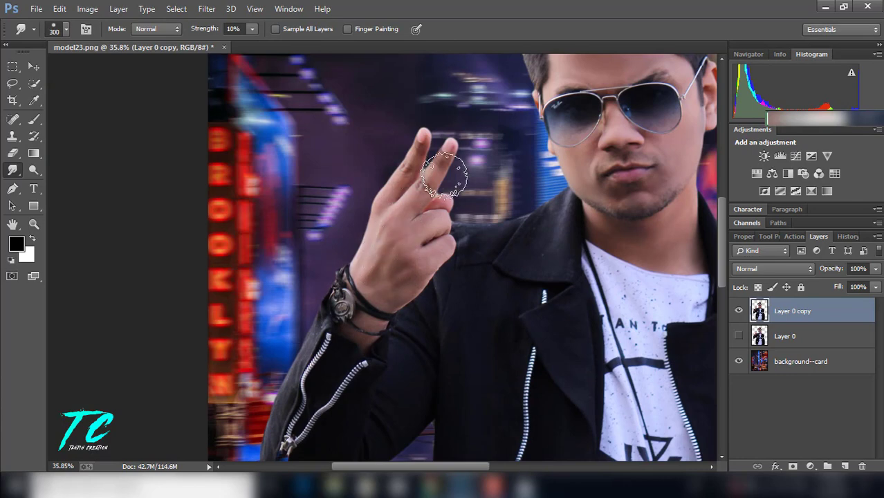
pyautogui.press(']')
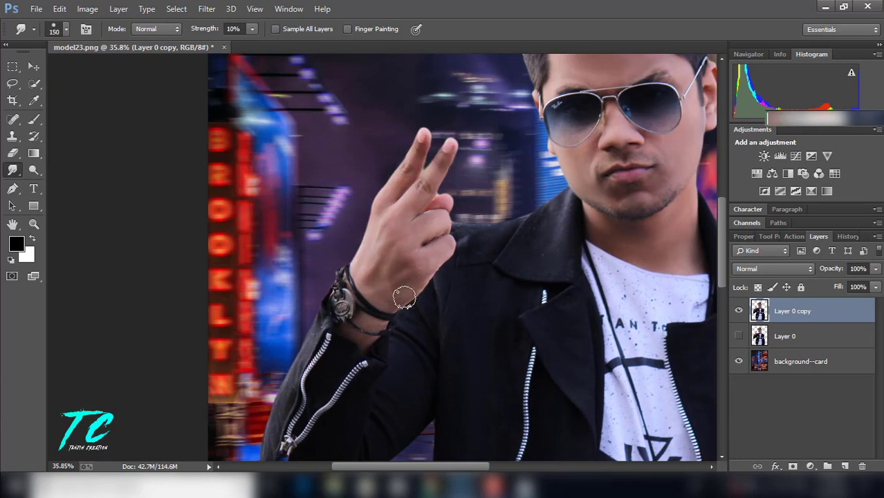
# In Camera Raw, raise exposure, lower highlights, add clarity and reduce luminance noise.
pyautogui.press('z')
pyautogui.moveTo(138, 250); pyautogui.dragTo(180, 250)
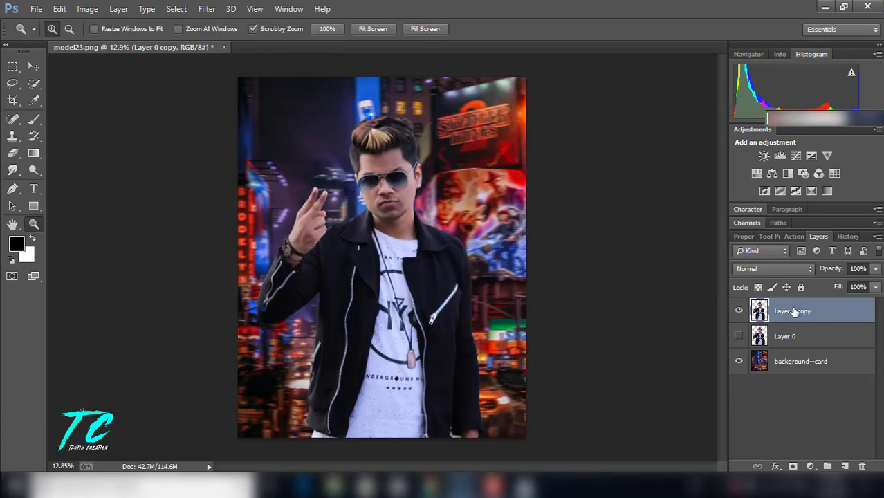
pyautogui.click(206, 8)
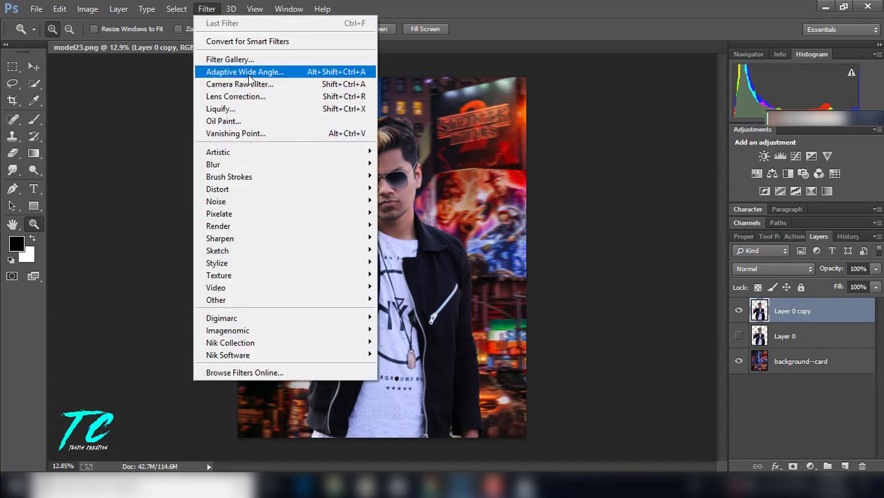
pyautogui.click(291, 81)
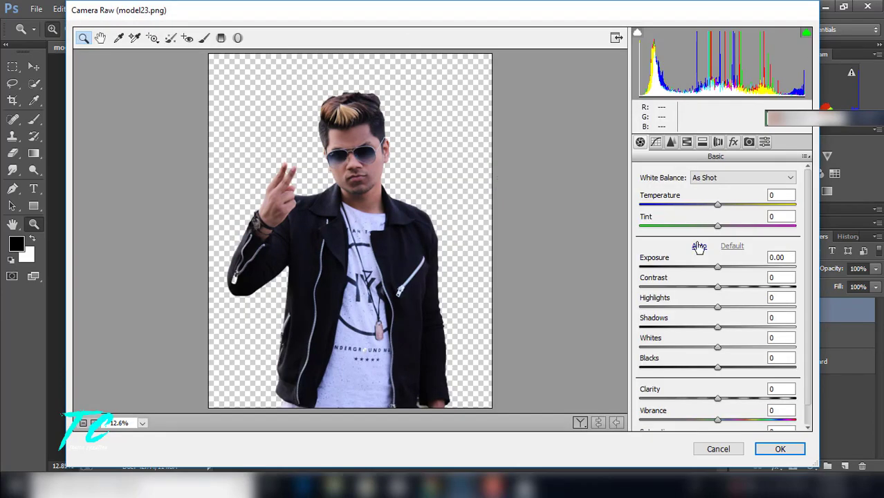
pyautogui.moveTo(718, 267)
pyautogui.mouseDown()
pyautogui.moveTo(721, 287)
pyautogui.moveTo(707, 308)
pyautogui.moveTo(723, 308)
pyautogui.moveTo(728, 328)
pyautogui.moveTo(712, 367)
pyautogui.moveTo(724, 368)
pyautogui.mouseUp()
pyautogui.moveTo(718, 402)
pyautogui.mouseDown()
pyautogui.moveTo(736, 401)
pyautogui.moveTo(723, 402)
pyautogui.mouseUp()
pyautogui.click(671, 143)
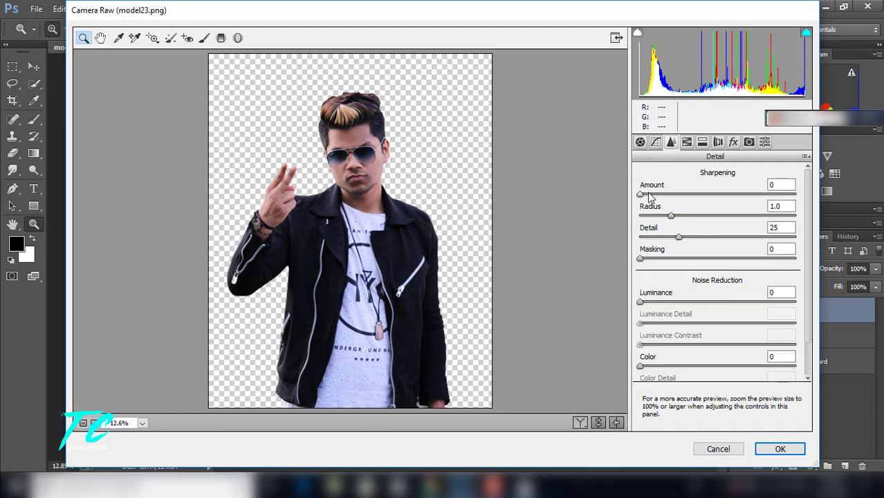
pyautogui.moveTo(673, 309); pyautogui.dragTo(690, 307)
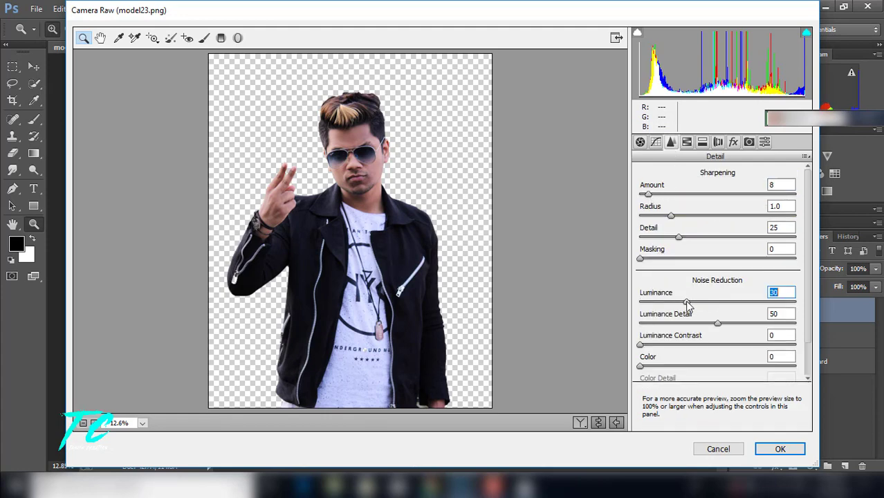
# Brighten oranges and blues, desaturate reds slightly, and boost orange and blue saturation.
pyautogui.click(686, 141)
pyautogui.click(716, 192)
pyautogui.moveTo(722, 255)
pyautogui.mouseDown()
pyautogui.moveTo(775, 256)
pyautogui.moveTo(753, 259)
pyautogui.mouseUp()
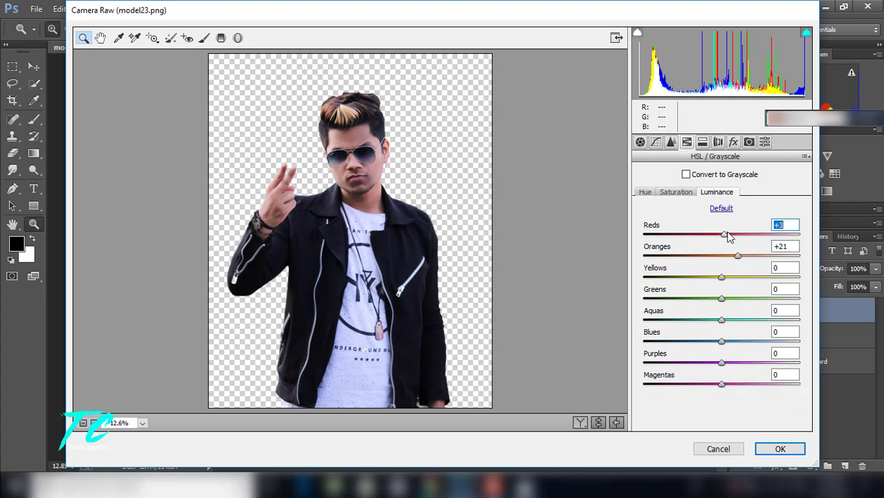
pyautogui.click(676, 192)
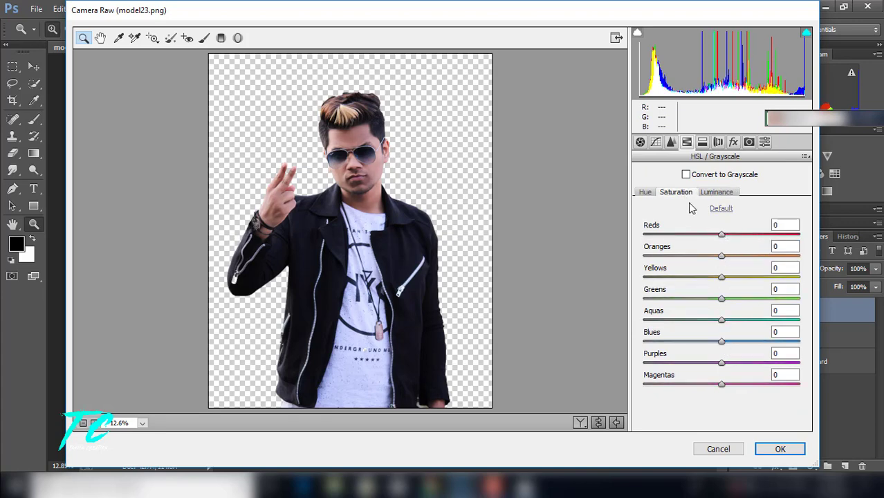
pyautogui.moveTo(729, 240); pyautogui.dragTo(725, 272)
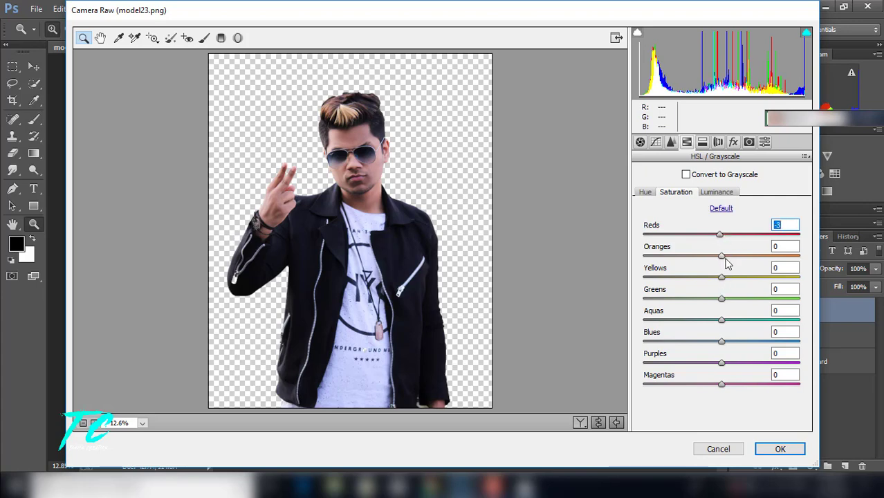
pyautogui.click(726, 257)
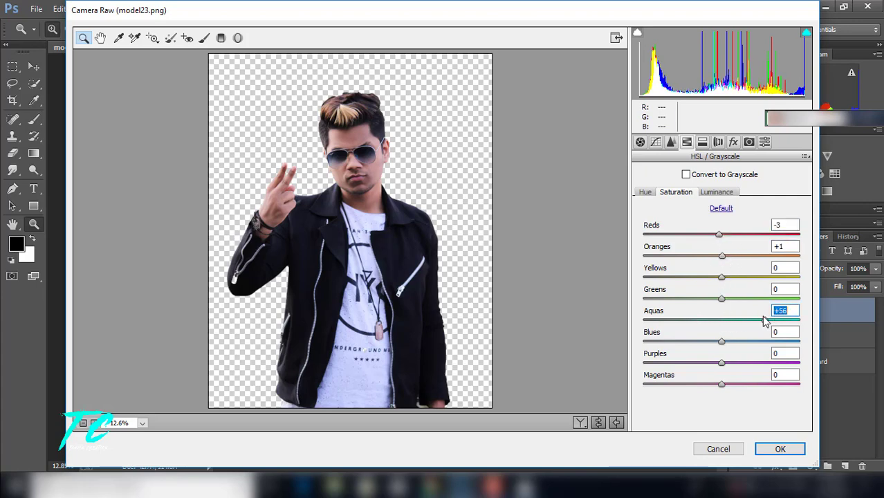
pyautogui.moveTo(720, 341); pyautogui.dragTo(725, 346)
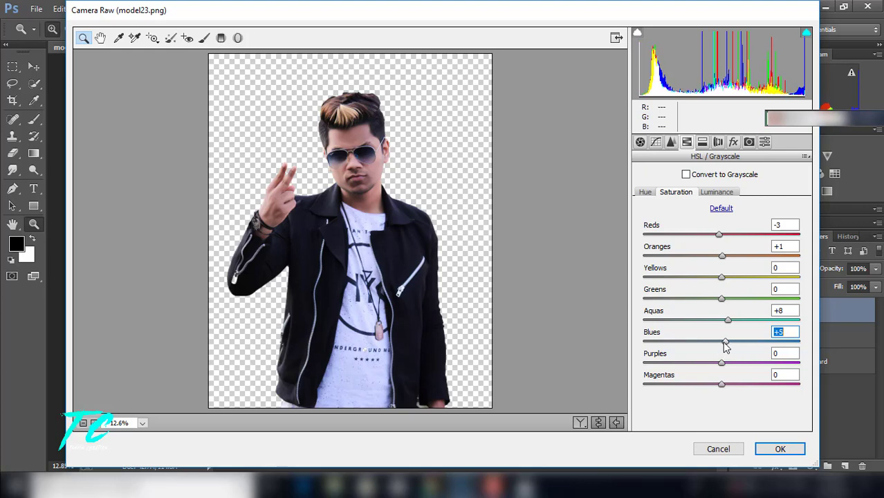
pyautogui.click(709, 194)
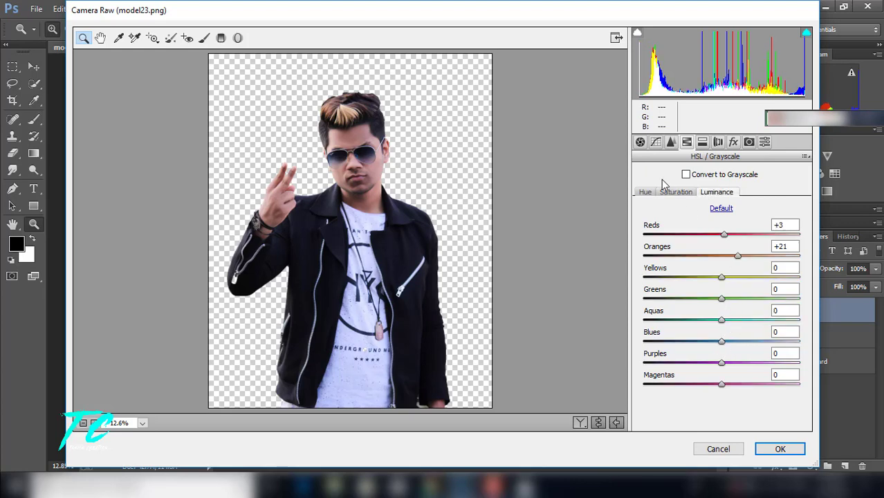
pyautogui.moveTo(726, 344); pyautogui.dragTo(733, 344)
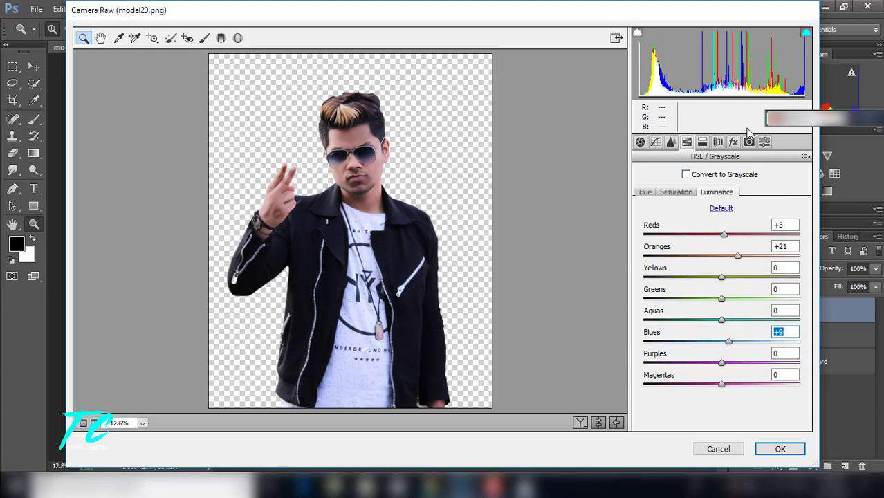
# Set the post-crop vignette to almost neutral and apply the Camera Raw filter.
pyautogui.click(733, 141)
pyautogui.moveTo(721, 309)
pyautogui.mouseDown()
pyautogui.moveTo(690, 308)
pyautogui.moveTo(721, 308)
pyautogui.mouseUp()
pyautogui.click(748, 142)
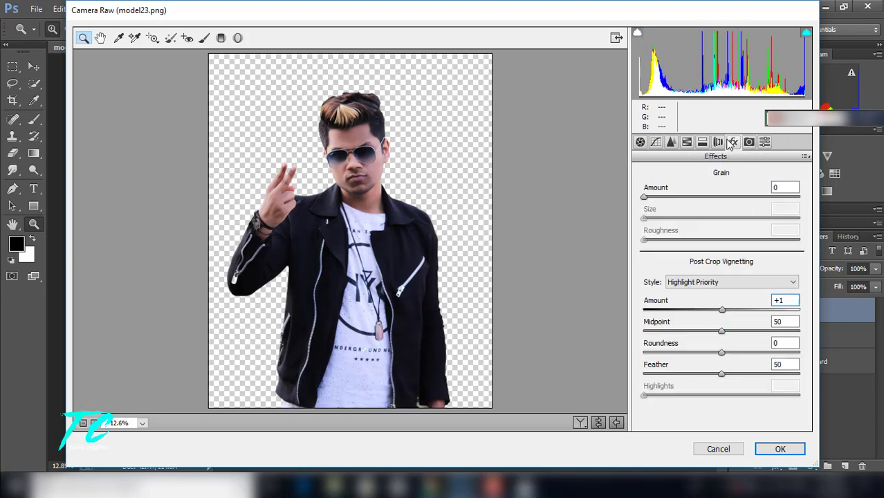
pyautogui.click(780, 448)
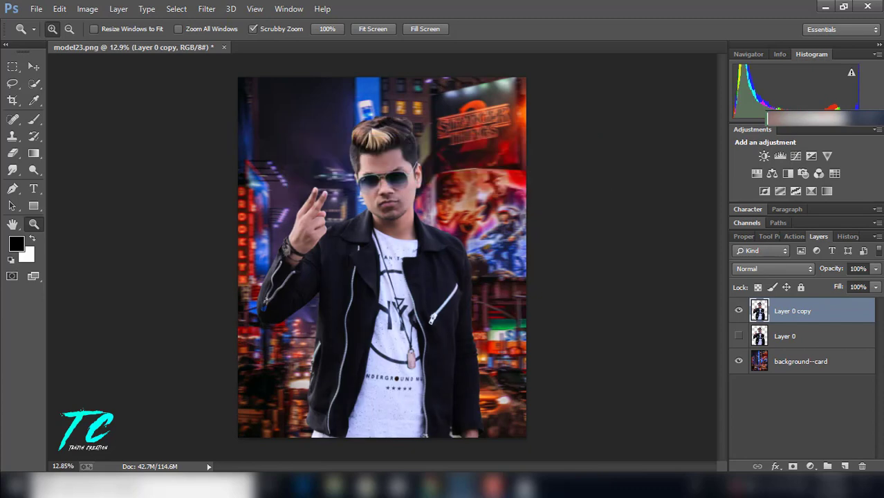
# Apply a Gaussian Blur of about 7.4 px radius to the background--card layer.
pyautogui.scroll(-2, 406, 238)
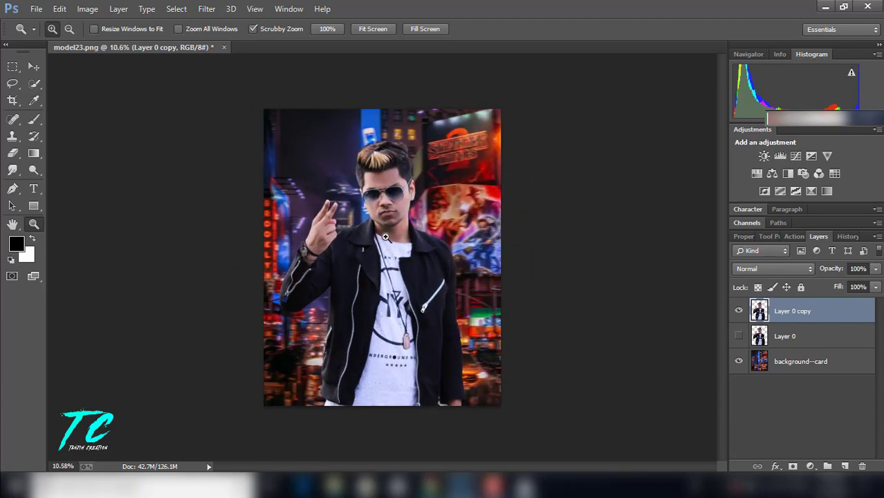
pyautogui.click(792, 359)
pyautogui.moveTo(436, 159)
pyautogui.mouseDown()
pyautogui.moveTo(552, 195)
pyautogui.moveTo(492, 189)
pyautogui.mouseUp()
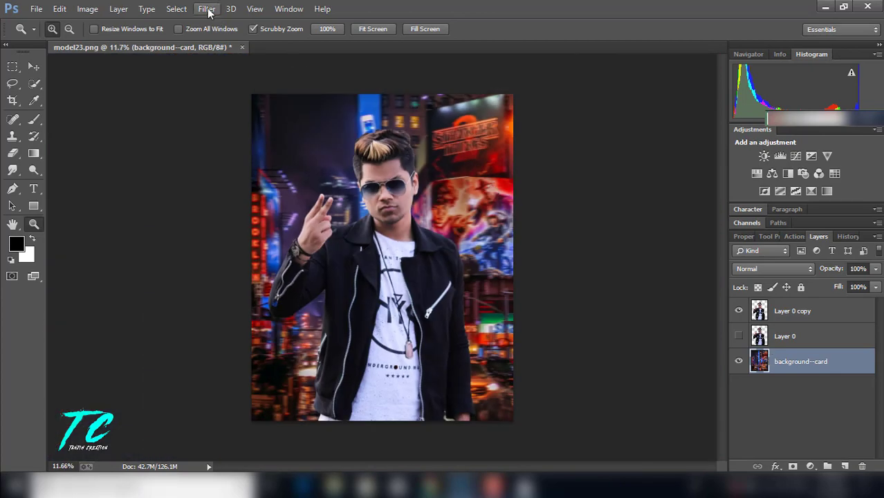
pyautogui.click(208, 9)
pyautogui.moveTo(213, 164)
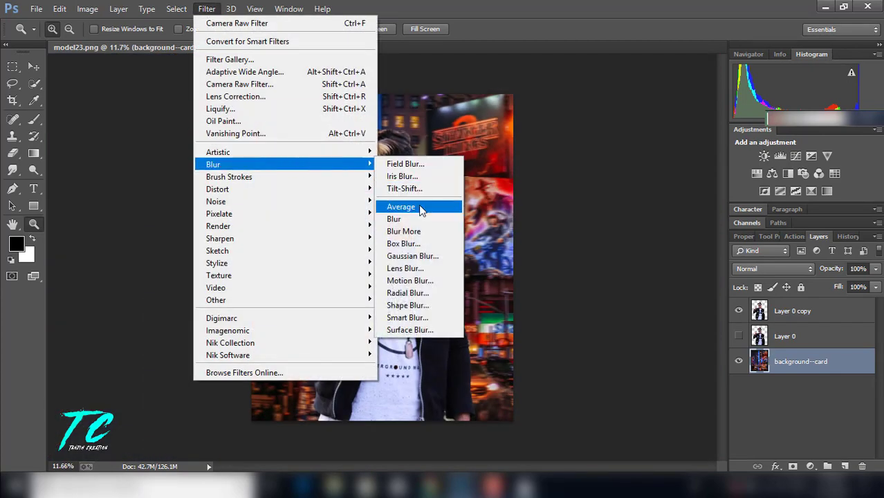
pyautogui.click(412, 256)
pyautogui.moveTo(429, 92); pyautogui.dragTo(657, 89)
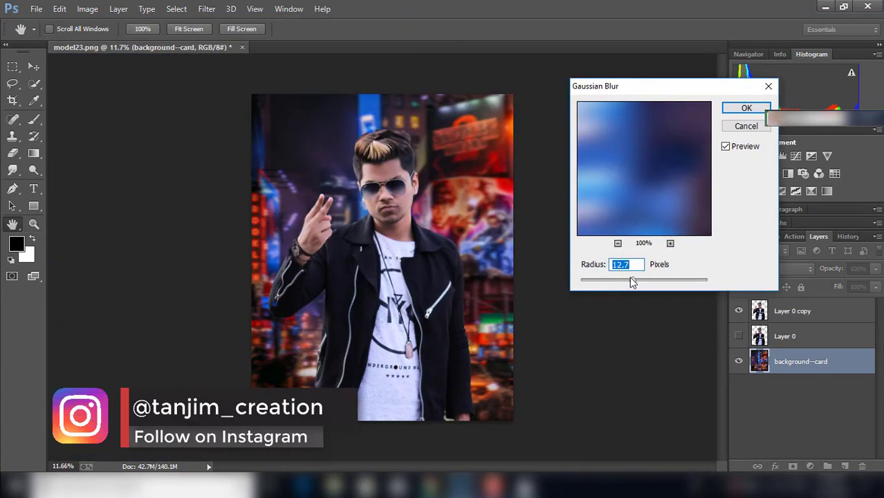
pyautogui.moveTo(631, 279)
pyautogui.mouseDown()
pyautogui.moveTo(646, 280)
pyautogui.moveTo(624, 280)
pyautogui.mouseUp()
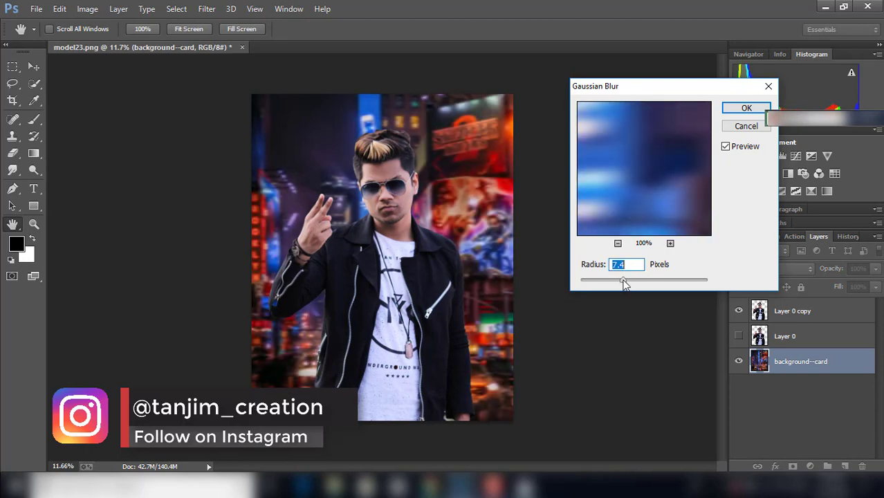
pyautogui.press('Return')
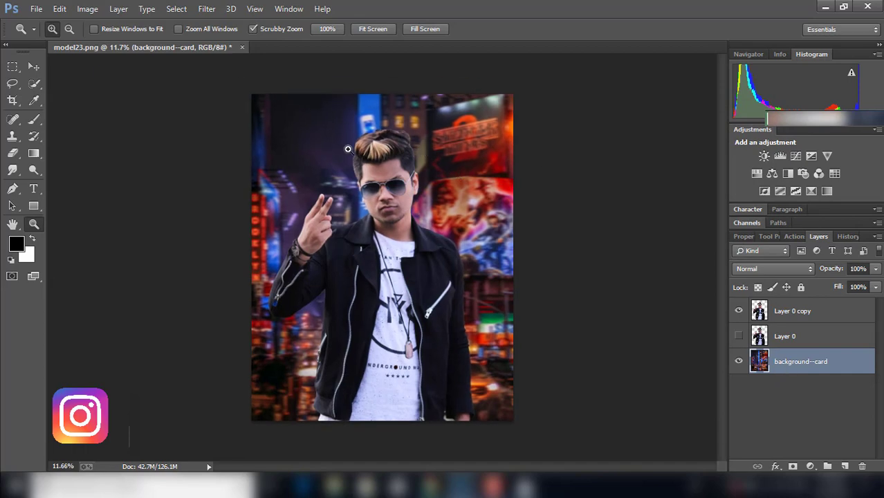
# Place cards-png embedded as a new layer above background--card and commit it.
pyautogui.click(36, 8)
pyautogui.click(103, 194)
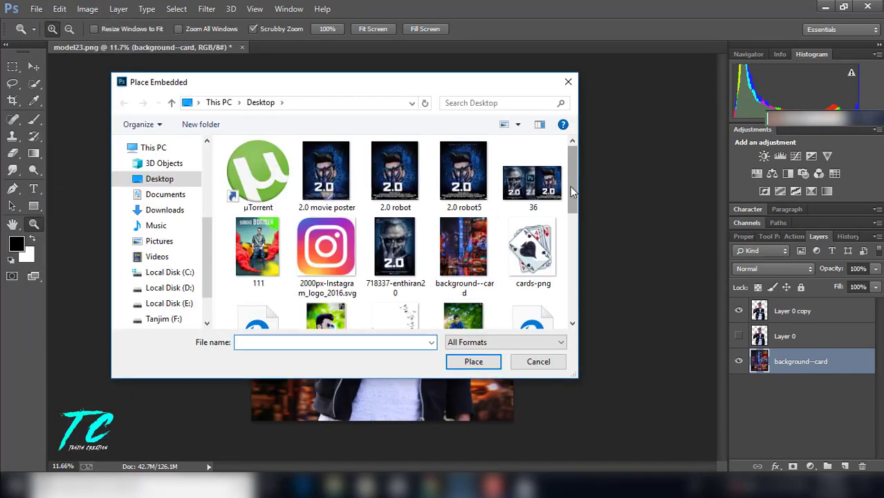
pyautogui.scroll(-2, 571, 192)
pyautogui.click(527, 153)
pyautogui.click(477, 361)
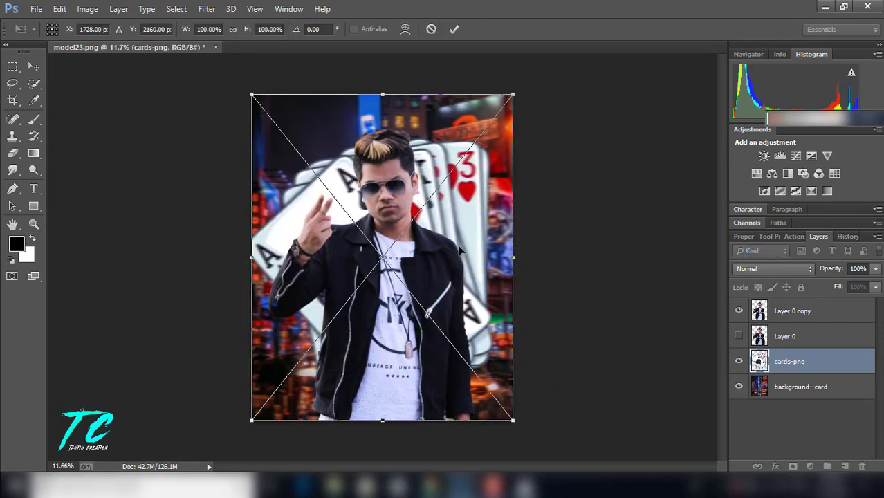
pyautogui.press('Return')
# Smudge the hair edges on Layer 0 copy with a smaller brush at 31% strength.
pyautogui.press('z')
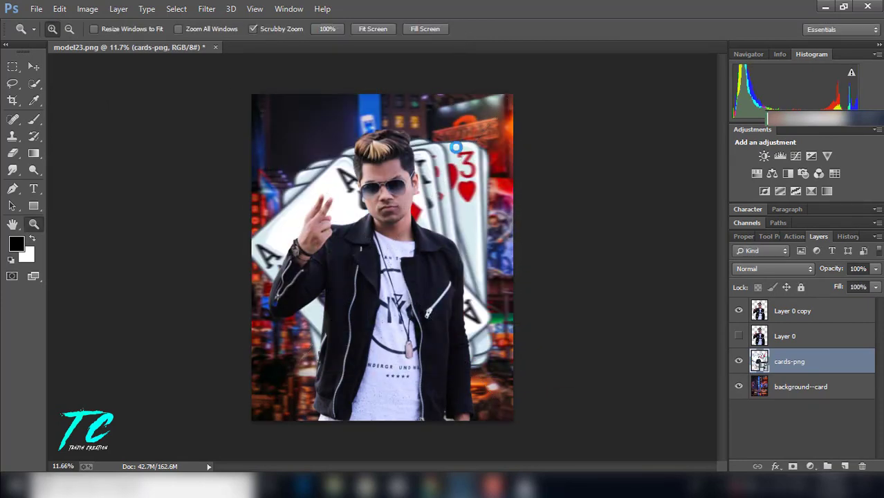
pyautogui.moveTo(414, 148); pyautogui.dragTo(505, 166)
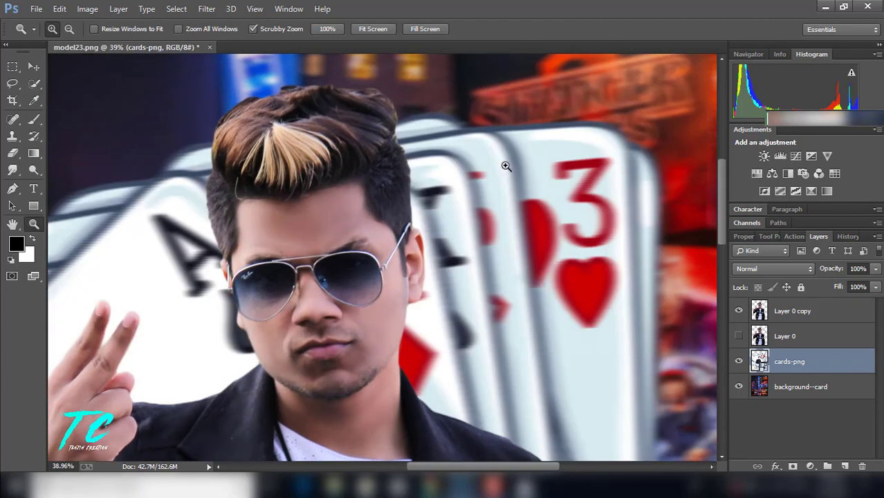
pyautogui.click(788, 311)
pyautogui.press('r')
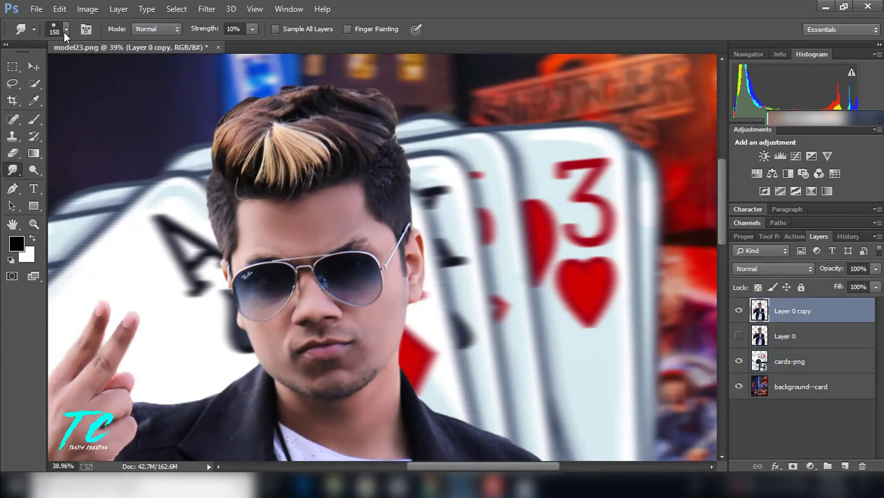
pyautogui.click(64, 31)
pyautogui.doubleClick(72, 185)
pyautogui.moveTo(252, 28); pyautogui.dragTo(256, 42)
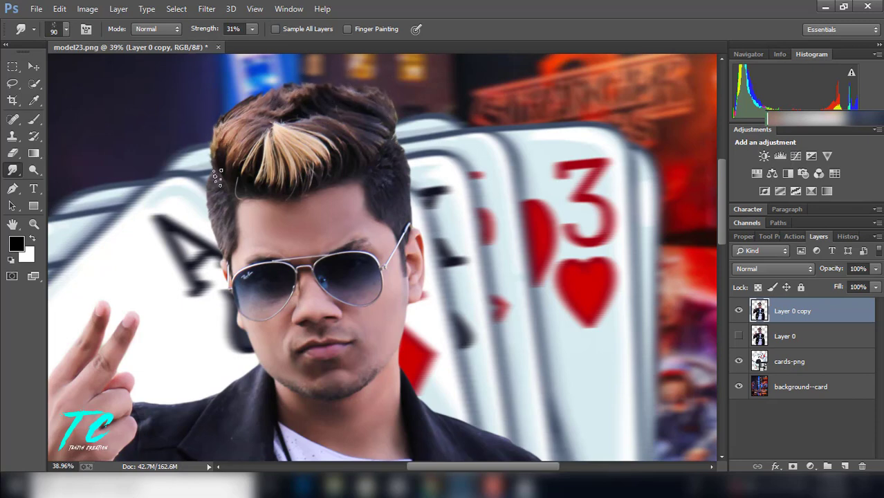
pyautogui.press('z')
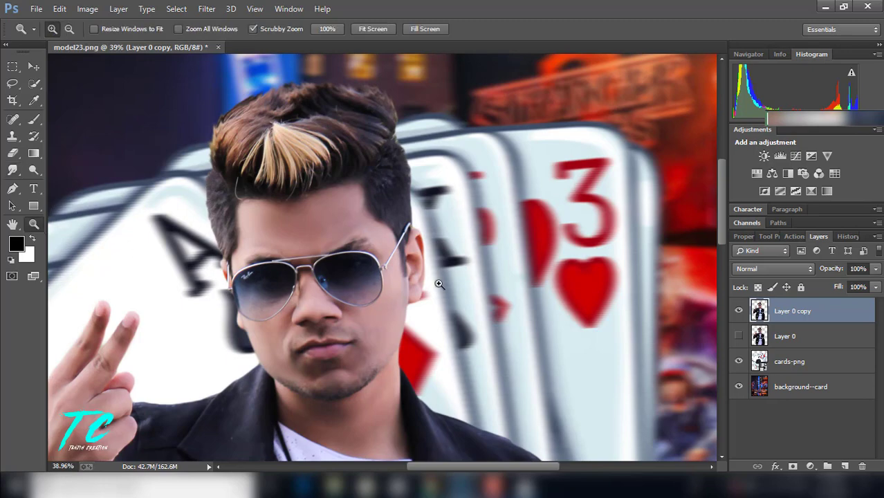
pyautogui.moveTo(442, 266); pyautogui.dragTo(443, 275)
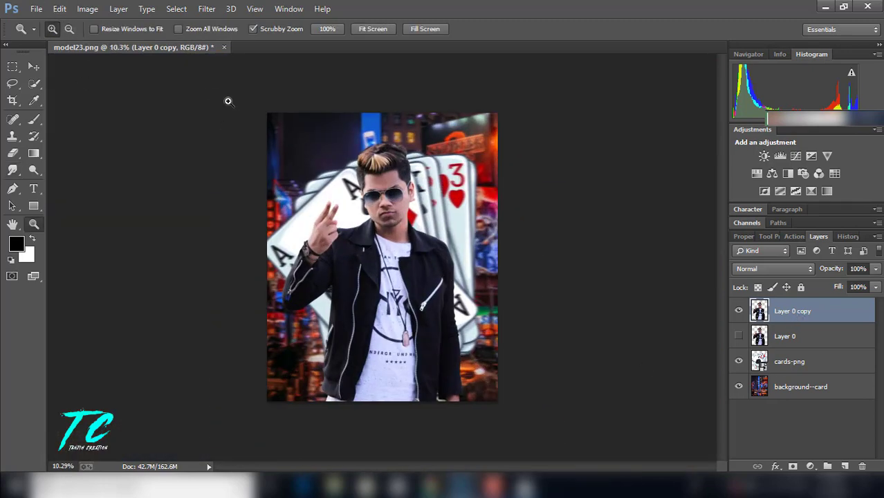
# Place flying-cards-png embedded into the poster and commit it.
pyautogui.click(36, 8)
pyautogui.click(62, 220)
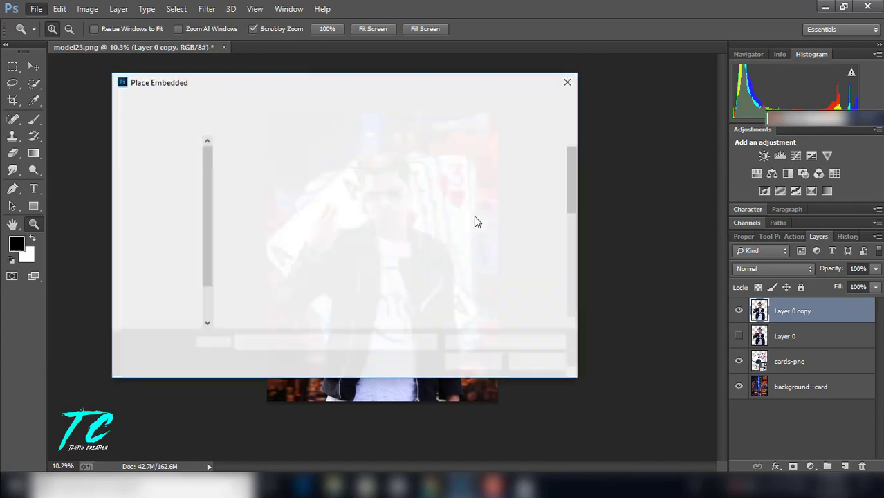
pyautogui.moveTo(574, 204)
pyautogui.mouseDown()
pyautogui.moveTo(579, 300)
pyautogui.moveTo(580, 173)
pyautogui.moveTo(574, 305)
pyautogui.moveTo(484, 251)
pyautogui.mouseUp()
pyautogui.click(395, 266)
pyautogui.click(473, 361)
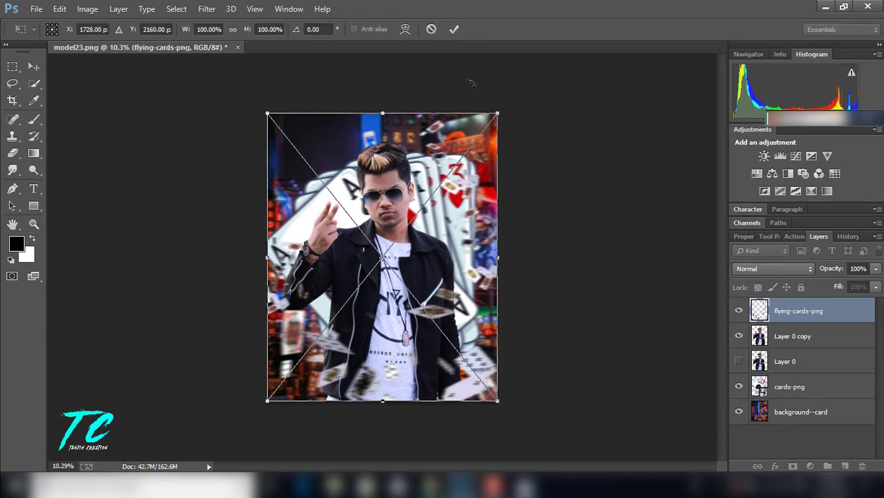
pyautogui.click(453, 30)
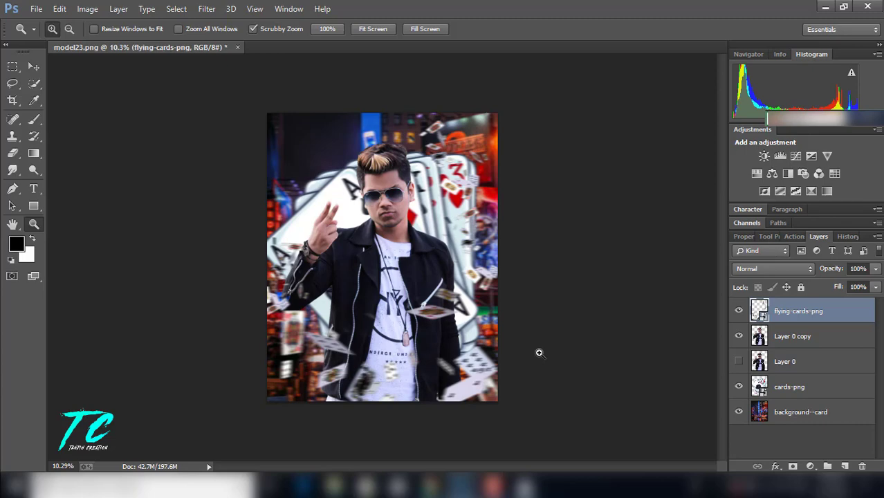
# Rasterize the flying-cards-png layer and stretch it to about 101.5% to fill the canvas.
pyautogui.moveTo(540, 353); pyautogui.dragTo(554, 352)
pyautogui.rightClick(795, 311)
pyautogui.click(578, 201)
pyautogui.hotkey('ctrl', 't')
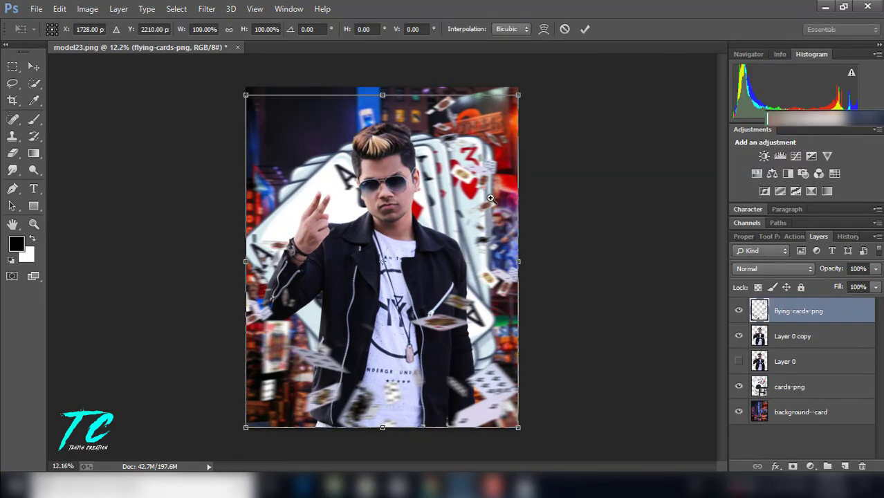
pyautogui.moveTo(513, 419); pyautogui.dragTo(522, 432)
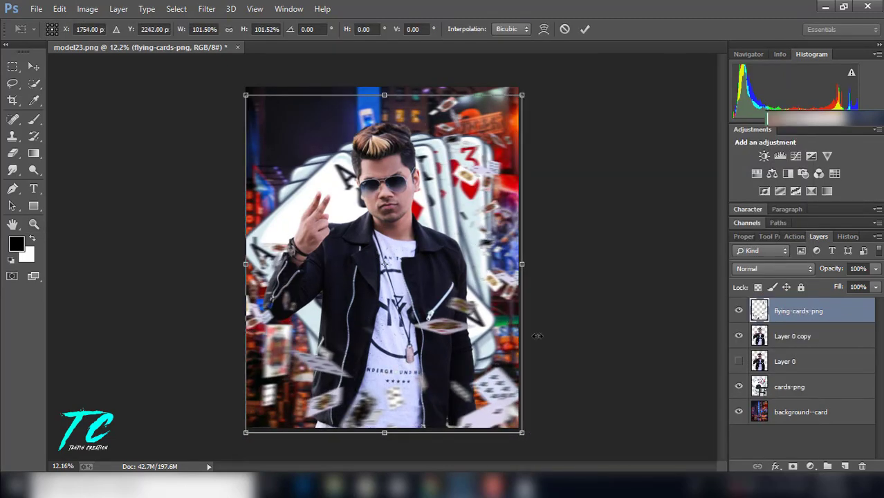
pyautogui.moveTo(246, 264); pyautogui.dragTo(245, 264)
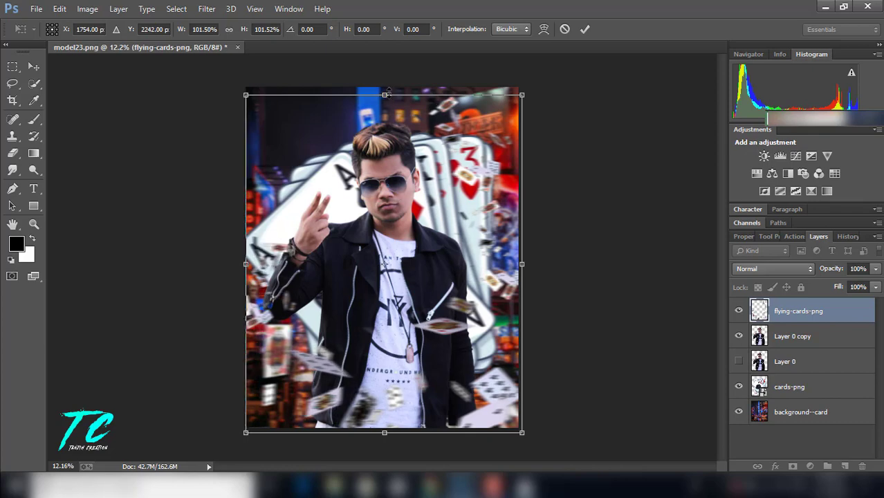
pyautogui.moveTo(385, 94); pyautogui.dragTo(385, 93)
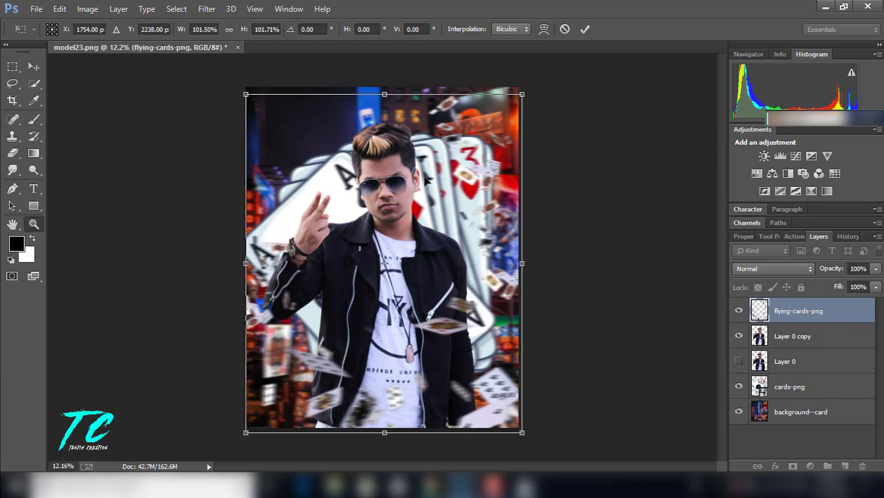
pyautogui.press('Return')
# Place card-png-22 into the poster, enlarged to about 257% and nudged upward.
pyautogui.press('z')
pyautogui.click(36, 8)
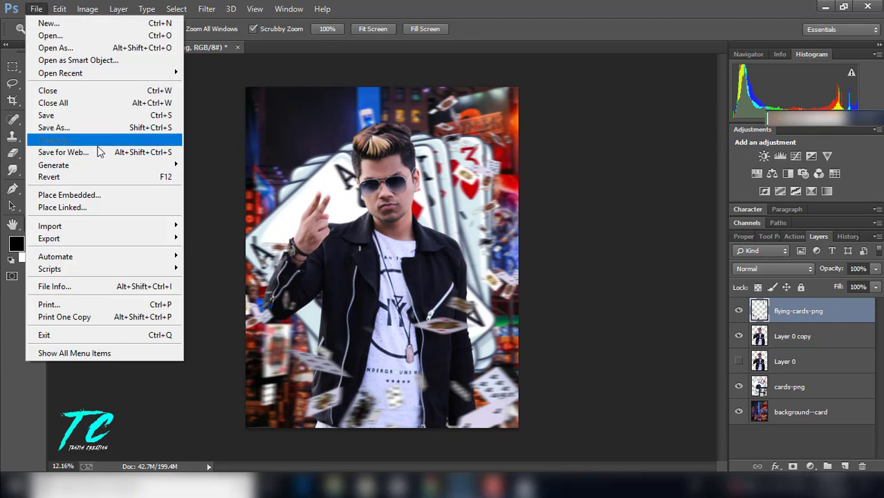
pyautogui.click(123, 196)
pyautogui.moveTo(571, 180)
pyautogui.mouseDown()
pyautogui.moveTo(565, 300)
pyautogui.moveTo(569, 176)
pyautogui.mouseUp()
pyautogui.click(532, 238)
pyautogui.click(484, 361)
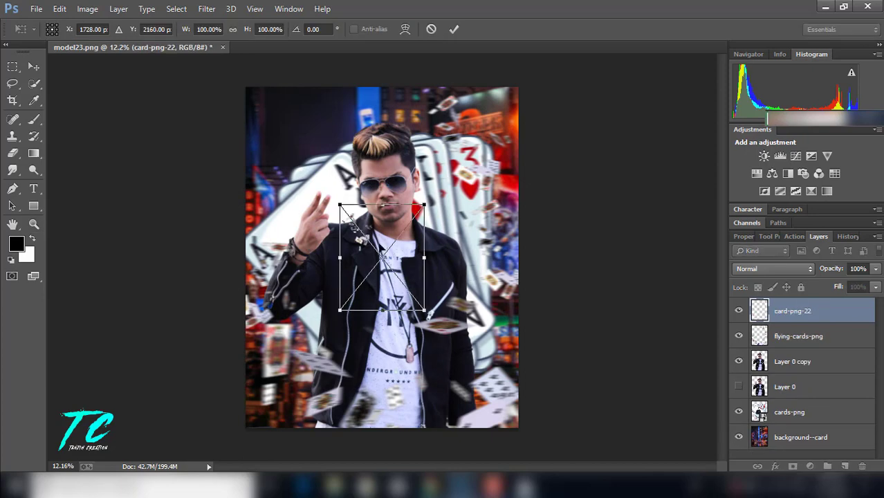
pyautogui.moveTo(278, 142); pyautogui.dragTo(247, 84)
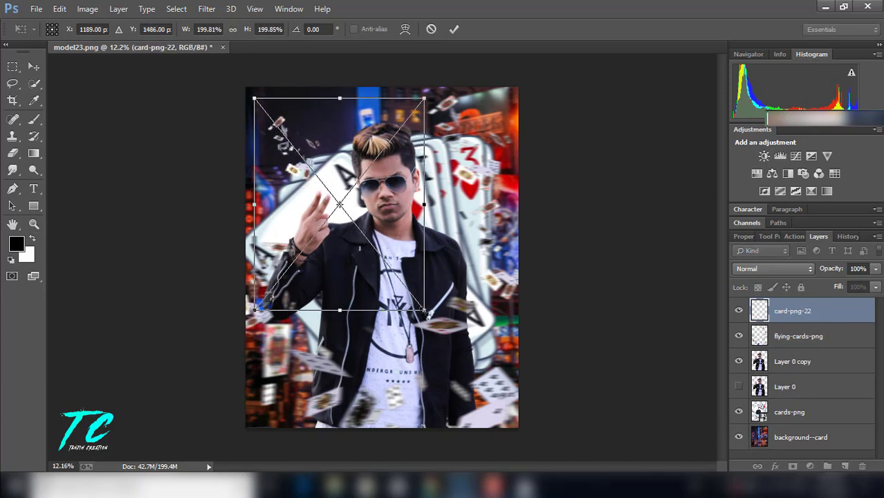
pyautogui.moveTo(424, 309)
pyautogui.mouseDown()
pyautogui.moveTo(488, 356)
pyautogui.moveTo(473, 367)
pyautogui.mouseUp()
pyautogui.moveTo(354, 208); pyautogui.dragTo(353, 204)
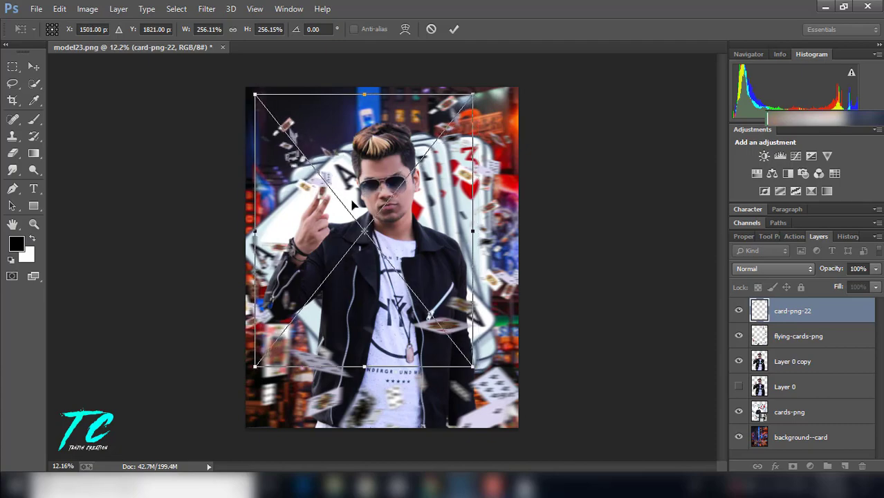
pyautogui.press('Return')
# Rescale the card stream to about 311% and position it on the man's raised fingertips.
pyautogui.press('z')
pyautogui.moveTo(324, 159)
pyautogui.mouseDown()
pyautogui.moveTo(381, 184)
pyautogui.moveTo(290, 187)
pyautogui.mouseUp()
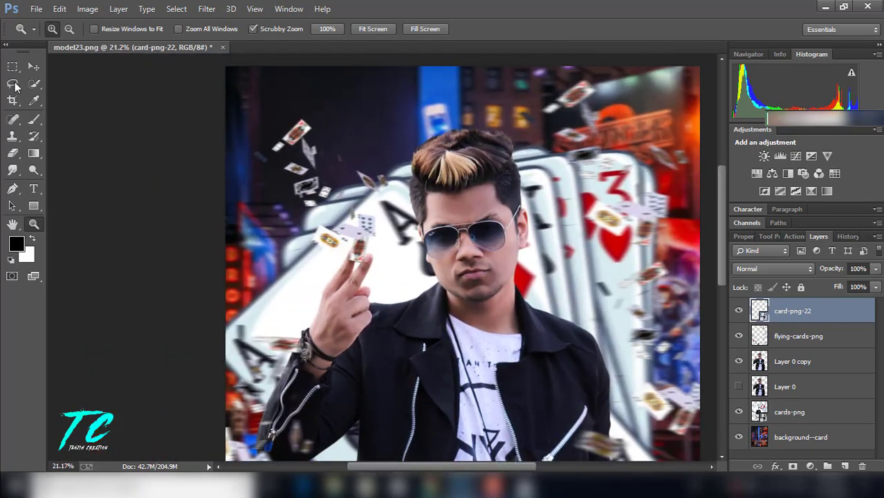
pyautogui.click(34, 67)
pyautogui.hotkey('ctrl', 't')
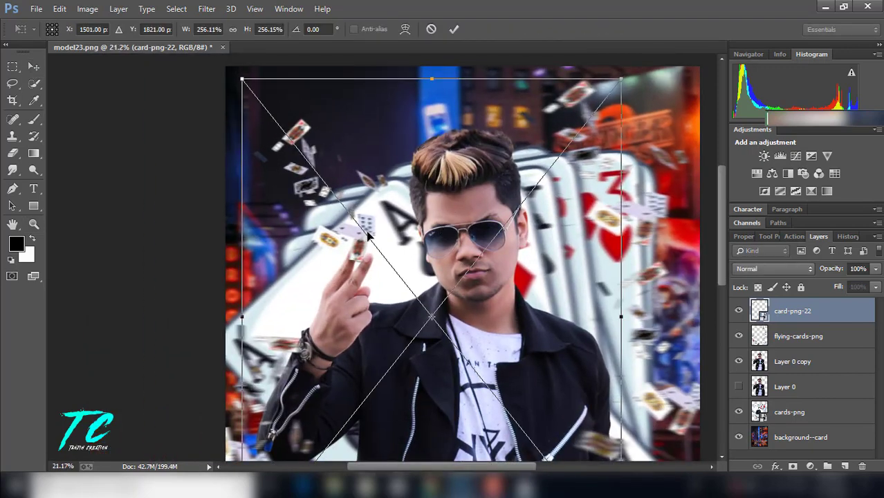
pyautogui.moveTo(436, 238); pyautogui.dragTo(503, 313)
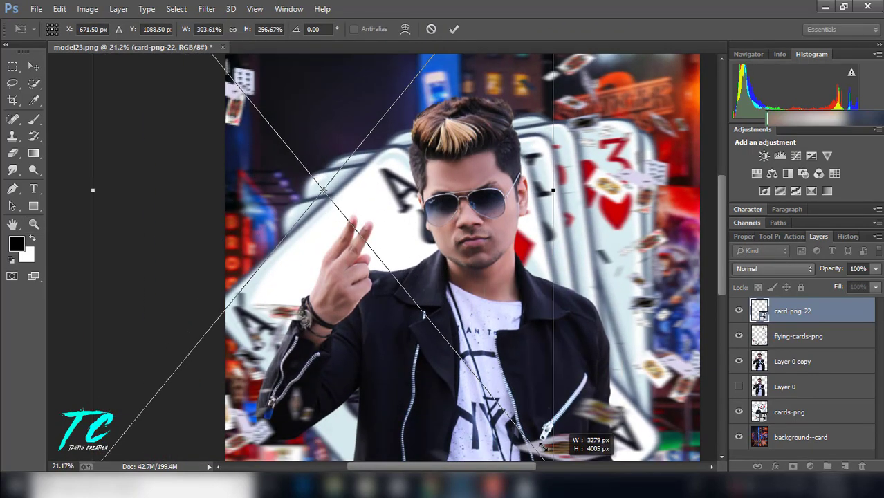
pyautogui.moveTo(213, 290); pyautogui.dragTo(216, 289)
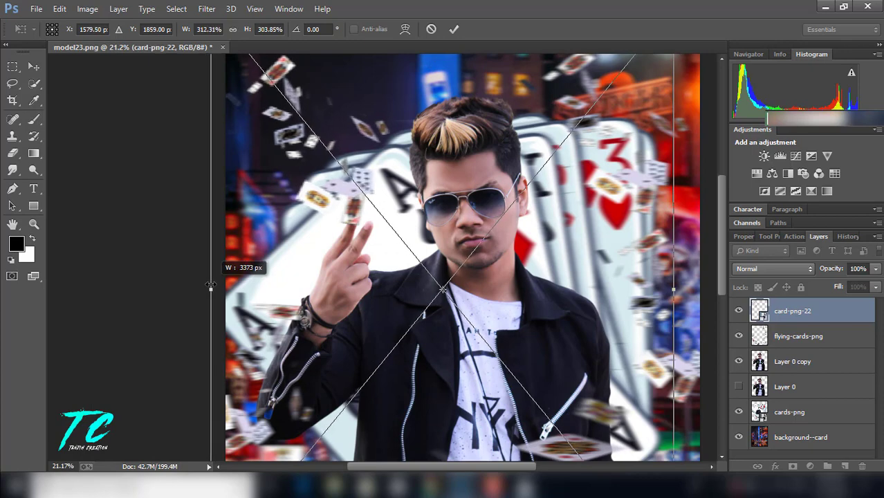
pyautogui.moveTo(410, 228); pyautogui.dragTo(434, 234)
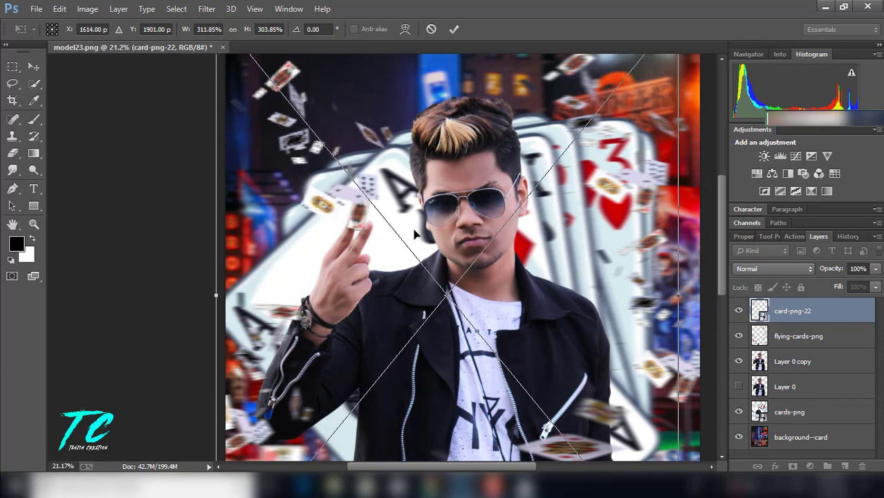
pyautogui.press('Return')
# Rasterize the card-png-22 layer.
pyautogui.hotkey('ctrl', 't')
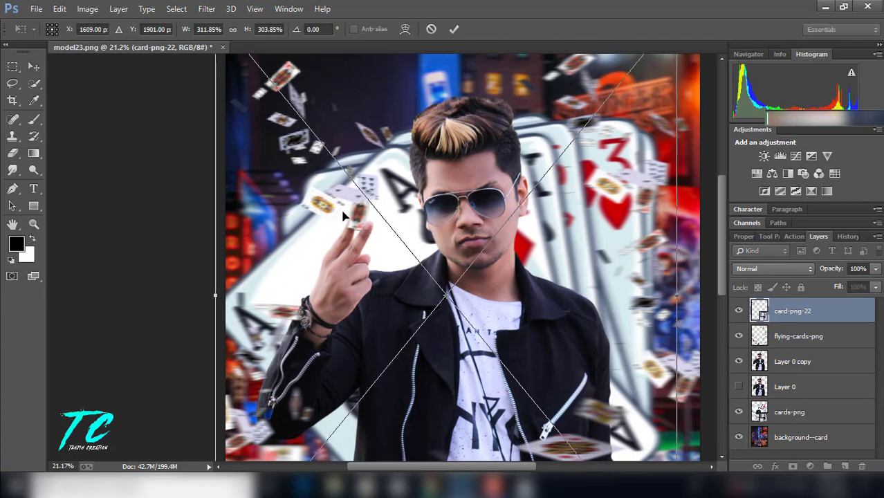
pyautogui.press('Escape')
pyautogui.press('z')
pyautogui.moveTo(367, 216)
pyautogui.mouseDown()
pyautogui.moveTo(312, 216)
pyautogui.moveTo(377, 185)
pyautogui.mouseUp()
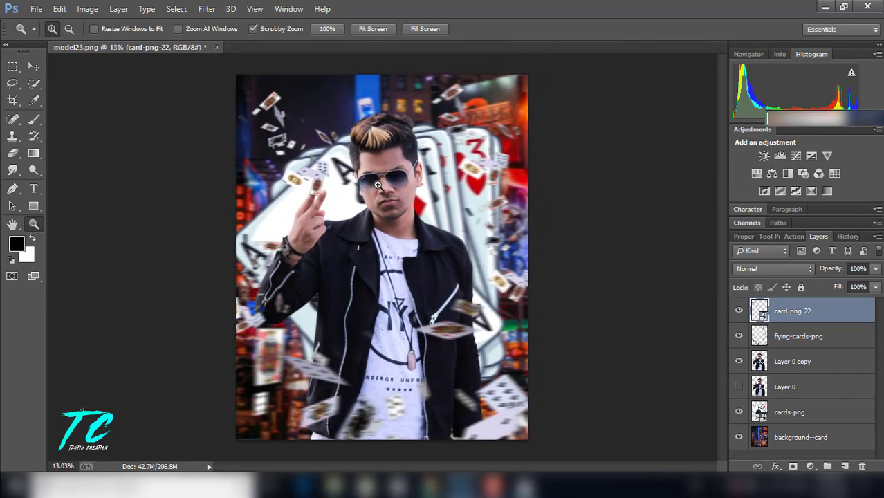
pyautogui.moveTo(551, 417); pyautogui.dragTo(536, 417)
pyautogui.rightClick(795, 311)
pyautogui.click(588, 196)
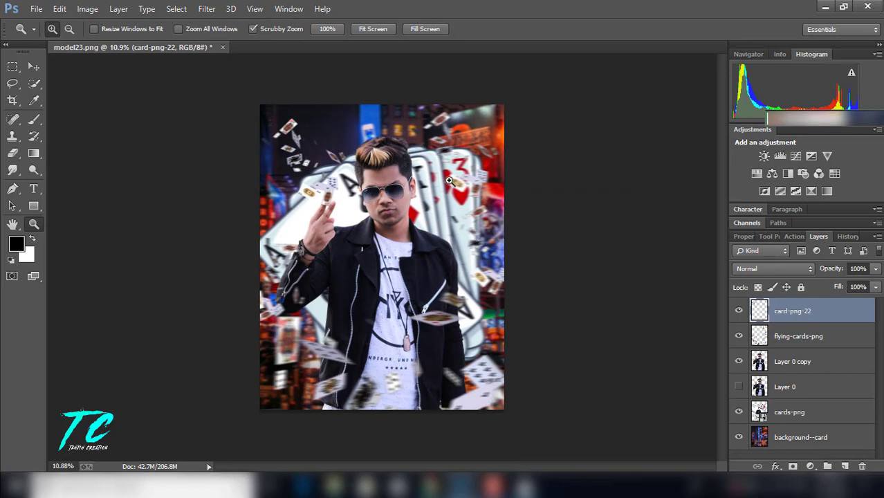
pyautogui.moveTo(449, 180); pyautogui.dragTo(552, 225)
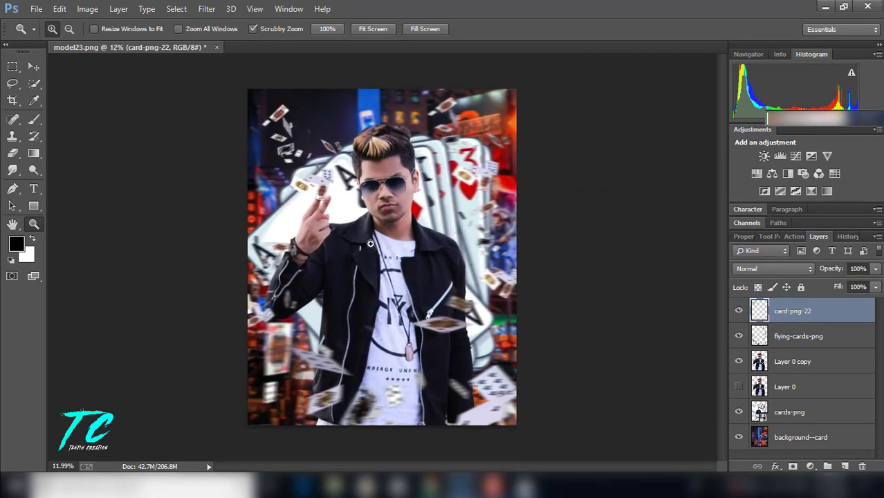
pyautogui.click(36, 8)
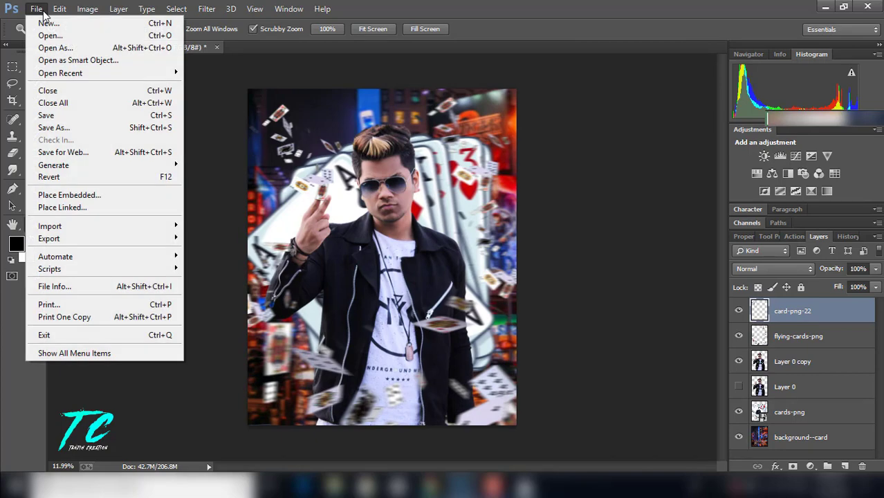
# Place magic-card-png and move the MAGIC CARD title to the top of the poster.
pyautogui.click(69, 195)
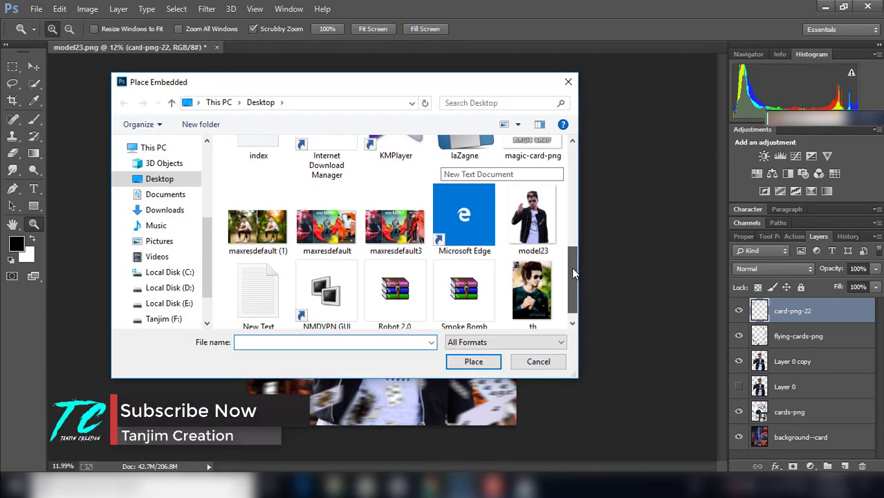
pyautogui.moveTo(571, 267)
pyautogui.mouseDown()
pyautogui.moveTo(572, 194)
pyautogui.moveTo(569, 233)
pyautogui.mouseUp()
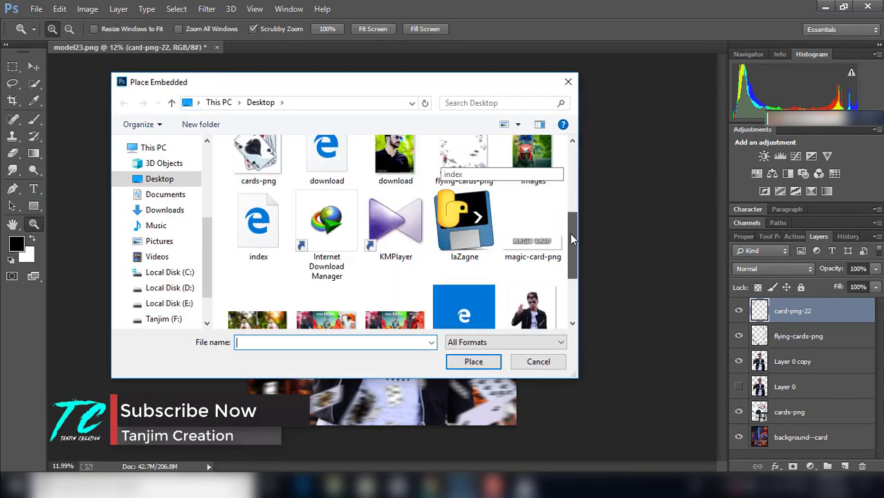
pyautogui.click(533, 166)
pyautogui.click(473, 361)
pyautogui.moveTo(426, 246); pyautogui.dragTo(437, 88)
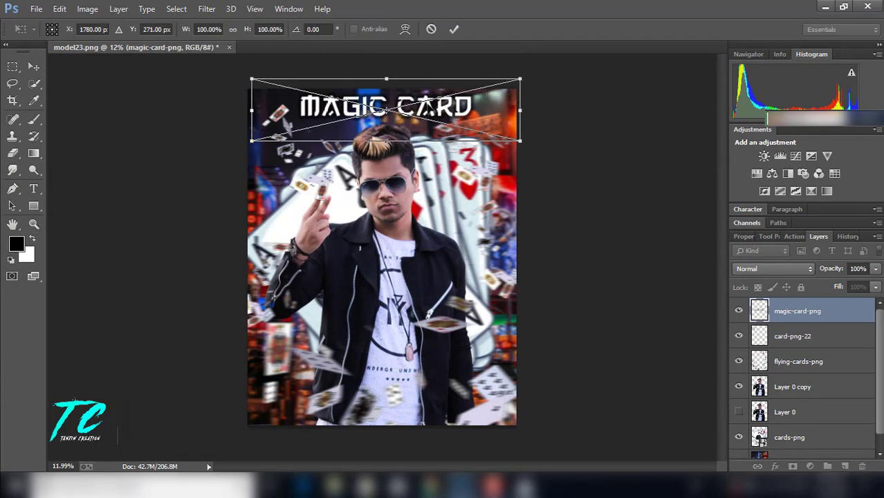
pyautogui.press('Return')
pyautogui.press('z')
pyautogui.moveTo(419, 133); pyautogui.dragTo(436, 134)
pyautogui.hotkey('ctrl', '0')
# On Layer 0 copy, set up the Smudge tool with a 57 brush and low strength.
pyautogui.click(792, 387)
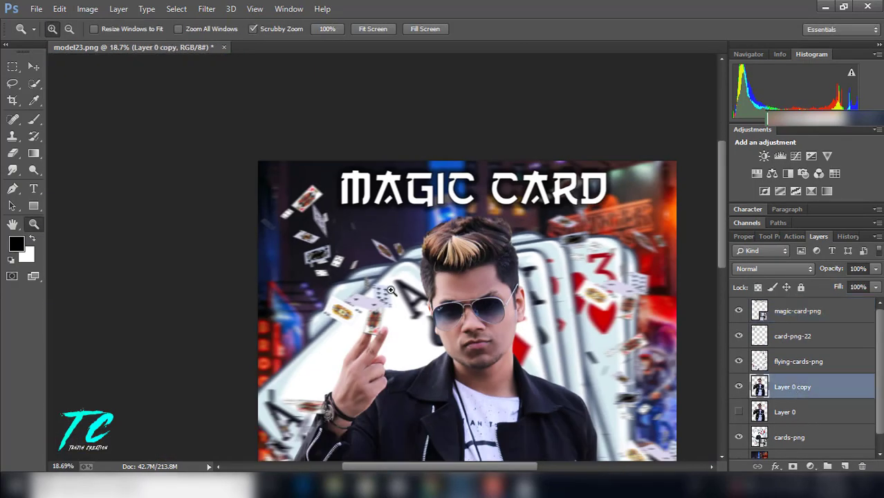
pyautogui.click(13, 169)
pyautogui.press(']')
pyautogui.press(']')
pyautogui.press(']')
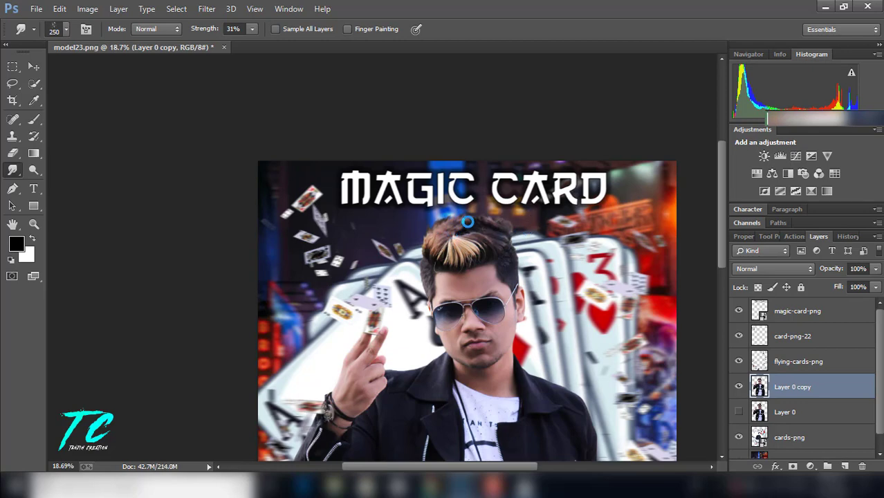
pyautogui.click(252, 28)
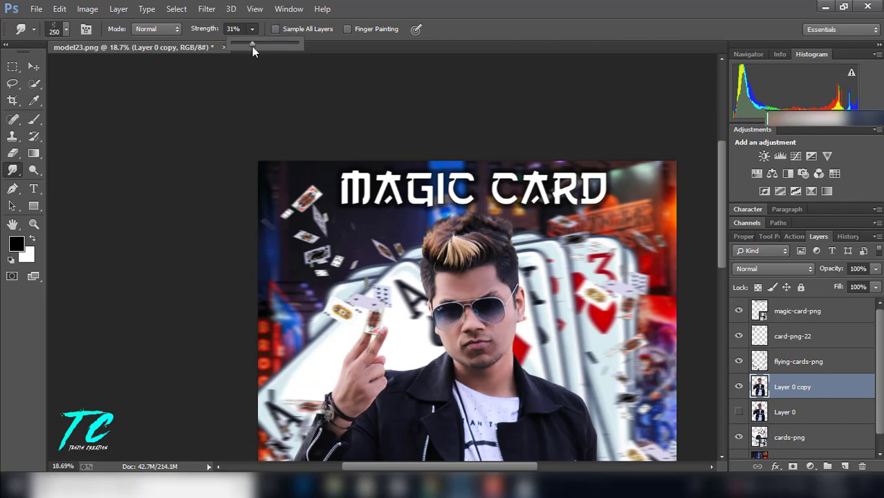
pyautogui.moveTo(252, 44); pyautogui.dragTo(261, 44)
pyautogui.click(490, 220)
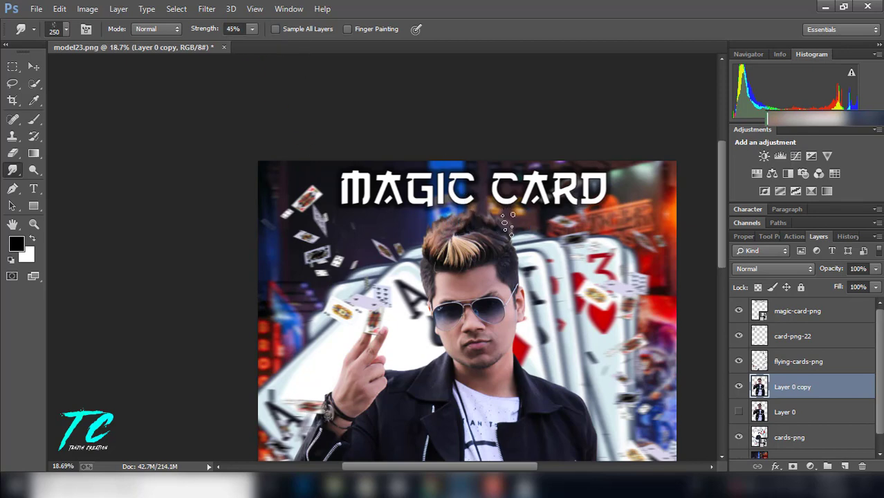
pyautogui.click(59, 9)
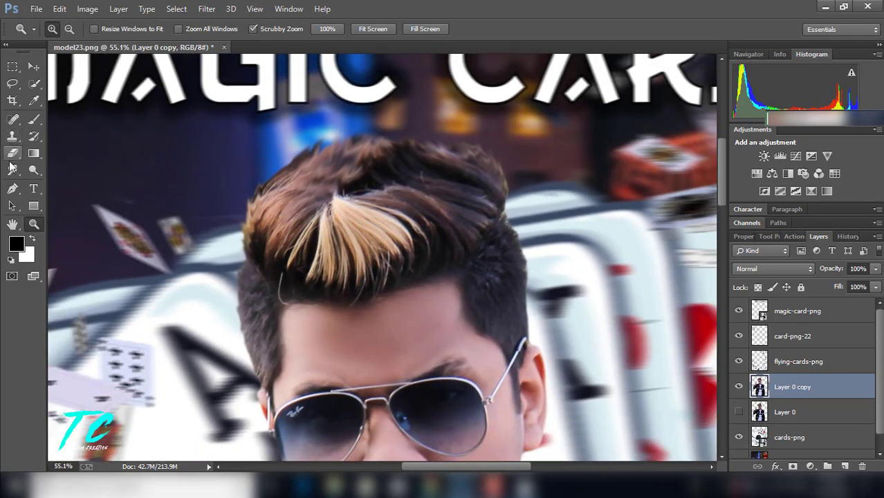
pyautogui.click(13, 171)
pyautogui.click(66, 29)
pyautogui.moveTo(129, 71); pyautogui.dragTo(93, 70)
pyautogui.click(252, 29)
pyautogui.moveTo(252, 43)
pyautogui.mouseDown()
pyautogui.moveTo(234, 41)
pyautogui.moveTo(250, 45)
pyautogui.mouseUp()
# Smudge the left and top-right hair edges outward into wispy strands.
pyautogui.moveTo(281, 207); pyautogui.dragTo(265, 190)
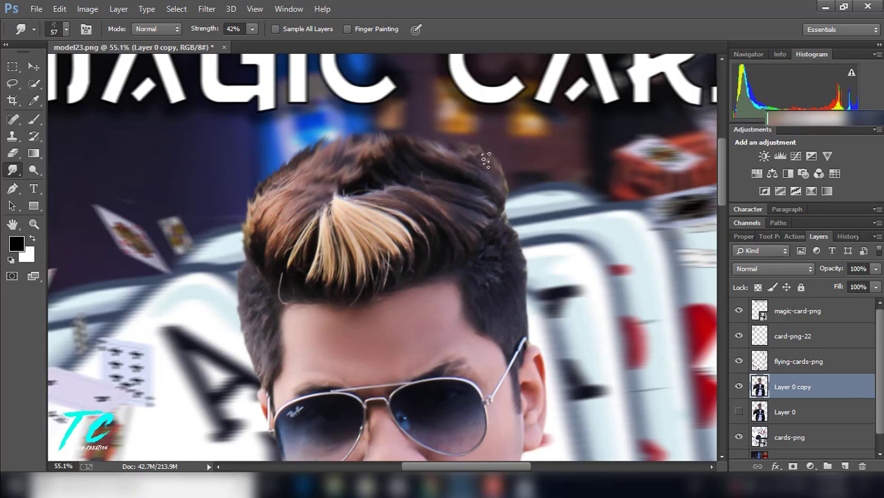
pyautogui.moveTo(500, 202); pyautogui.dragTo(506, 185)
pyautogui.click(253, 29)
pyautogui.click(256, 71)
pyautogui.moveTo(243, 215)
pyautogui.mouseDown()
pyautogui.moveTo(248, 158)
pyautogui.moveTo(274, 187)
pyautogui.mouseUp()
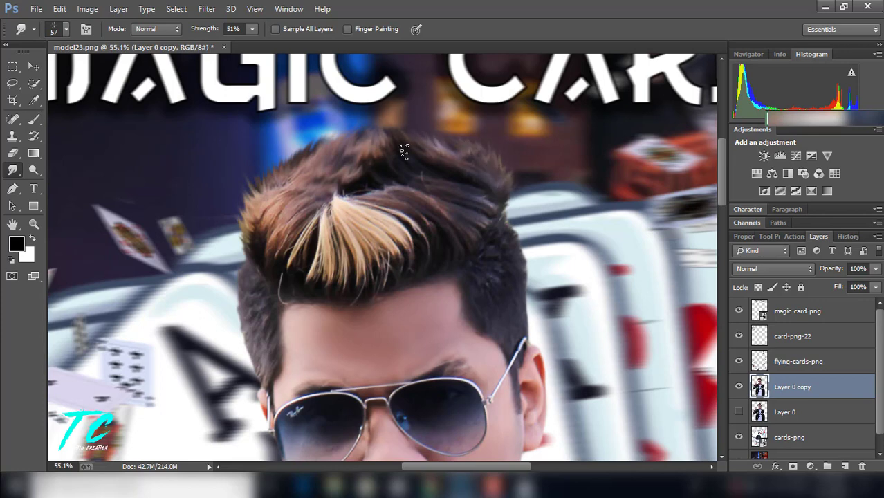
pyautogui.moveTo(256, 244); pyautogui.dragTo(244, 235)
pyautogui.moveTo(229, 201)
pyautogui.mouseDown()
pyautogui.moveTo(248, 211)
pyautogui.moveTo(246, 179)
pyautogui.mouseUp()
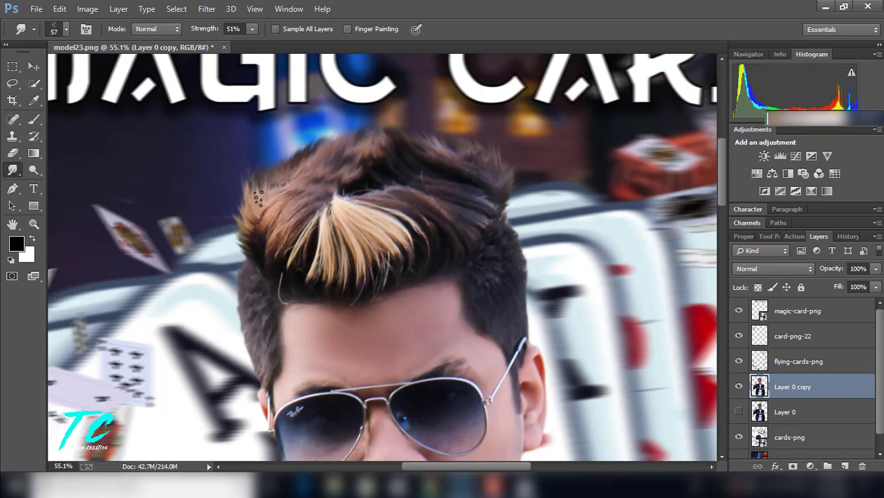
# Move the cards-png layer above Layer 0.
pyautogui.press('z')
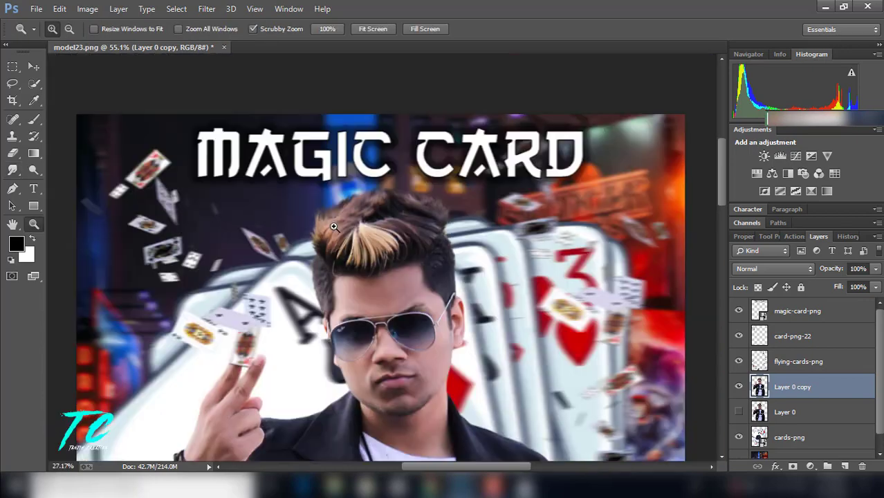
pyautogui.scroll(-5, 446, 203)
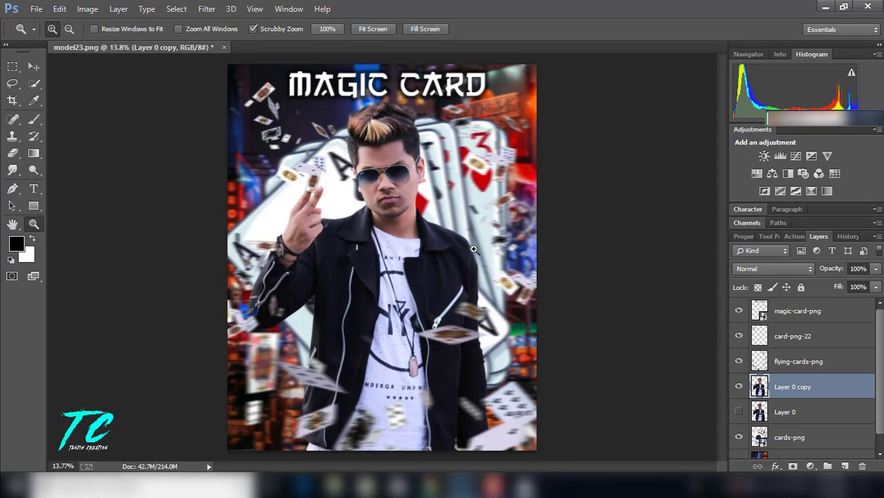
pyautogui.moveTo(488, 141); pyautogui.dragTo(278, 142)
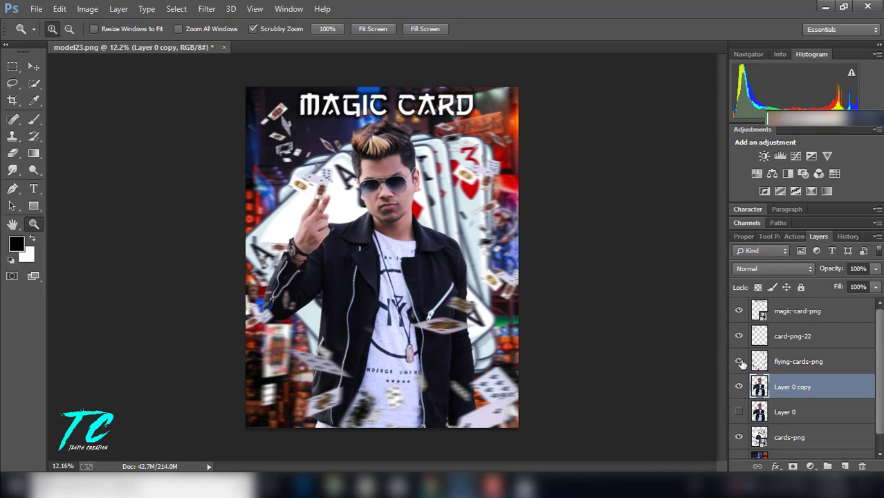
pyautogui.scroll(-1, 741, 365)
pyautogui.scroll(1, 880, 385)
pyautogui.keyDown('shift'); pyautogui.click(805, 313); pyautogui.keyUp('shift')
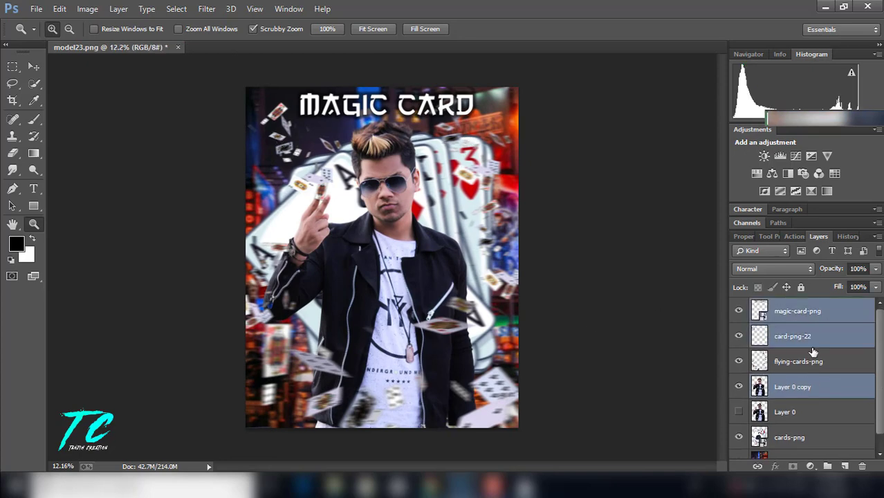
pyautogui.moveTo(797, 440); pyautogui.dragTo(802, 400)
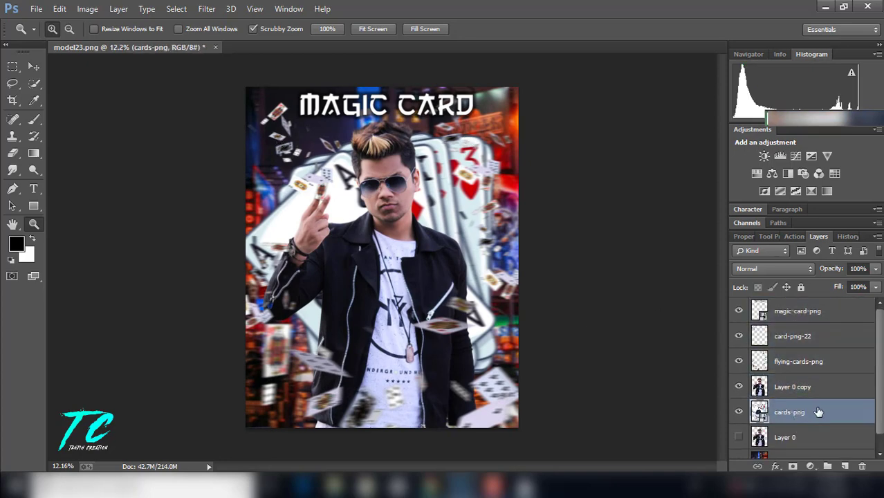
# Stamp all visible layers into a new merged top layer, magic-card-png (merged).
pyautogui.scroll(-1, 881, 350)
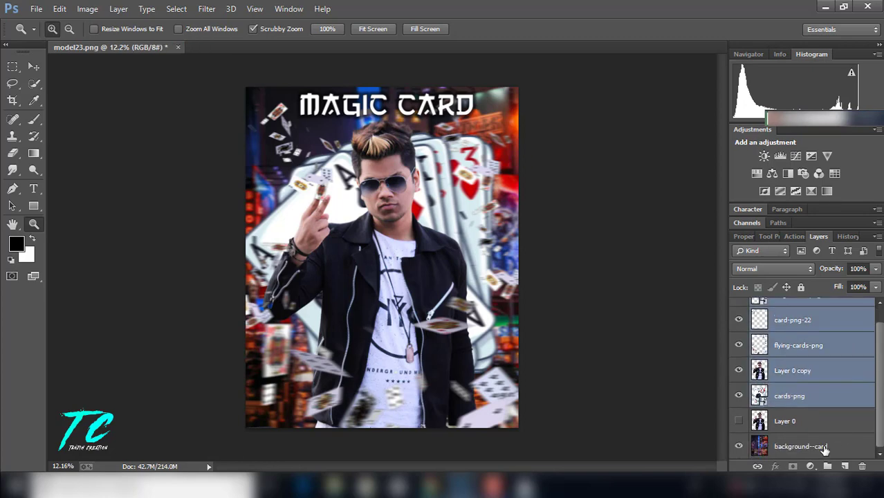
pyautogui.hotkey('ctrl', 'alt', 'e')
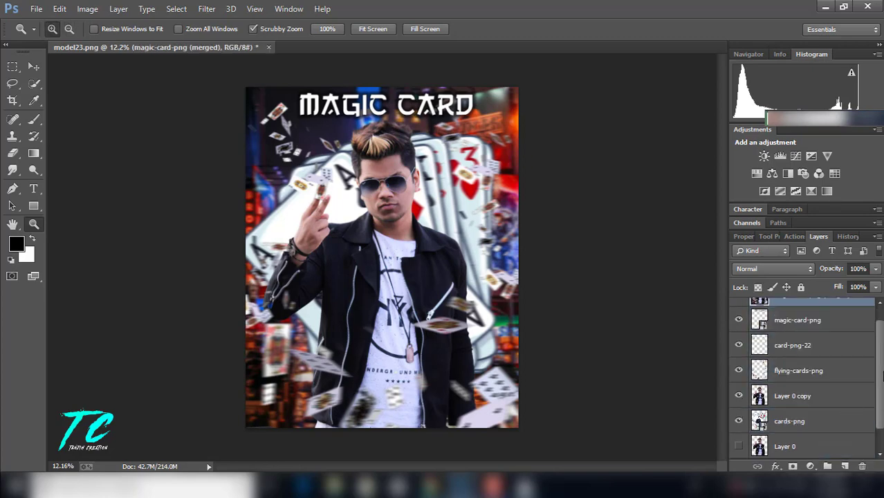
pyautogui.scroll(2, 801, 333)
pyautogui.scroll(-2, 378, 272)
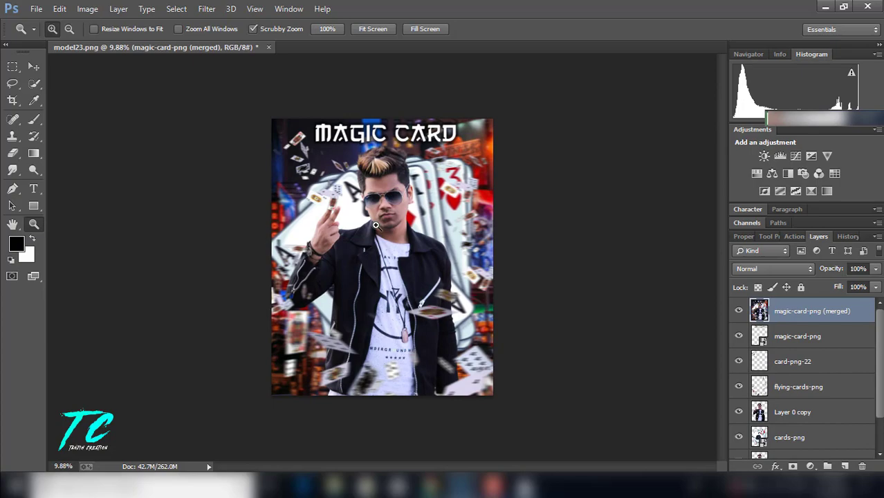
pyautogui.click(176, 8)
# In Camera Raw set Exposure +0.25, Contrast +5, Highlights -48, Whites -20, Blacks +4, Clarity +12.
pyautogui.click(255, 122)
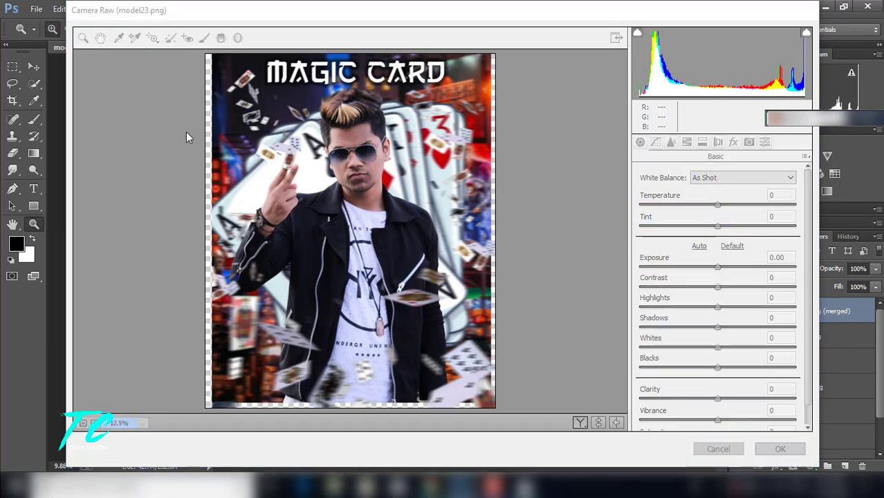
pyautogui.click(715, 448)
pyautogui.press('c')
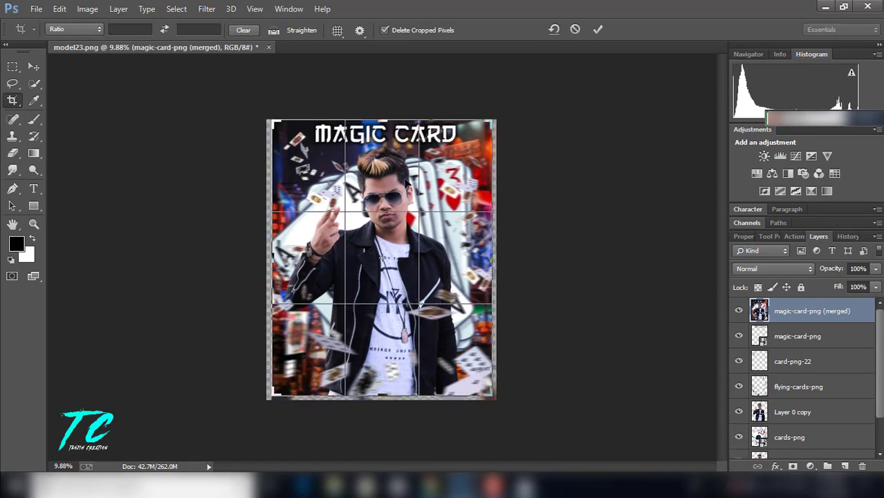
pyautogui.click(206, 8)
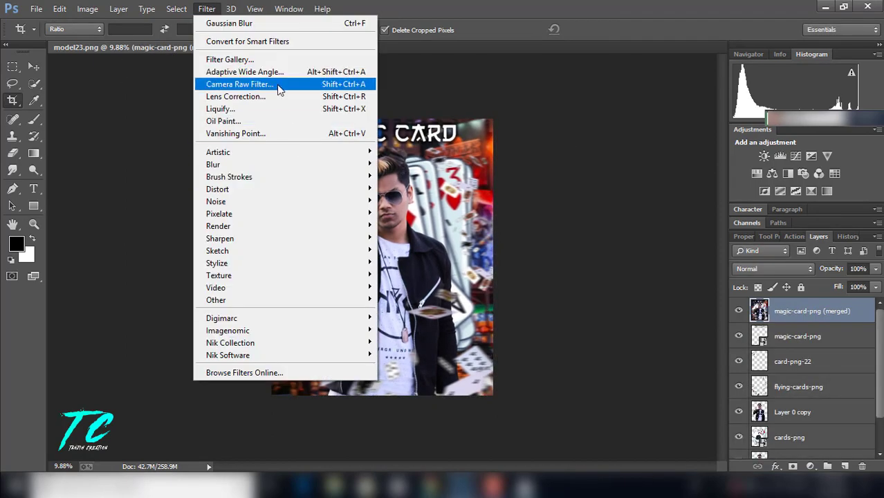
pyautogui.click(276, 84)
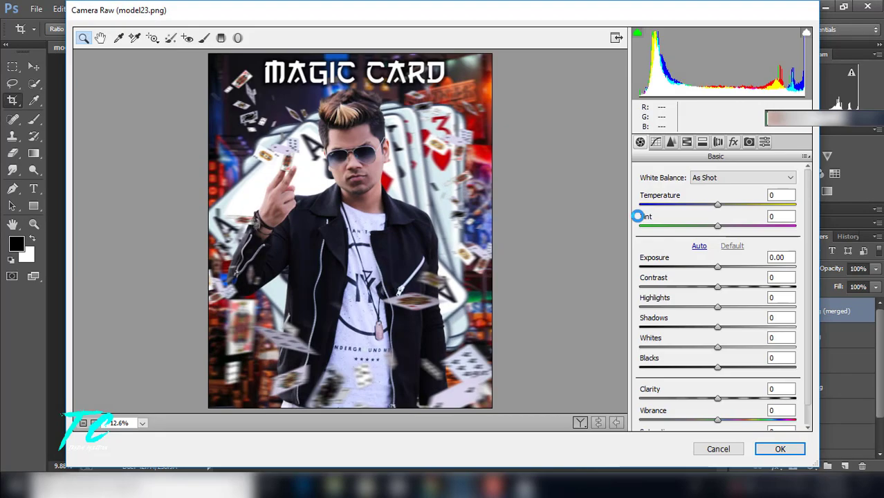
pyautogui.moveTo(718, 267)
pyautogui.mouseDown()
pyautogui.moveTo(722, 286)
pyautogui.moveTo(674, 306)
pyautogui.moveTo(714, 325)
pyautogui.mouseUp()
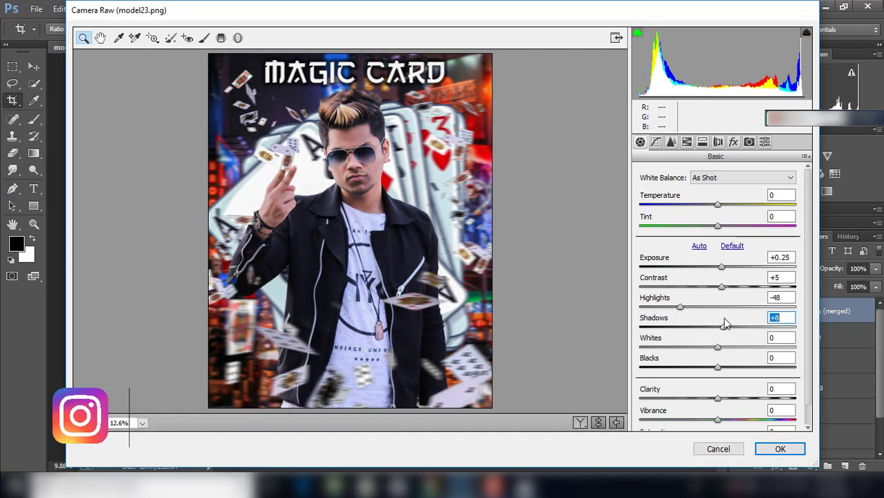
pyautogui.moveTo(717, 348)
pyautogui.mouseDown()
pyautogui.moveTo(701, 348)
pyautogui.moveTo(722, 368)
pyautogui.mouseUp()
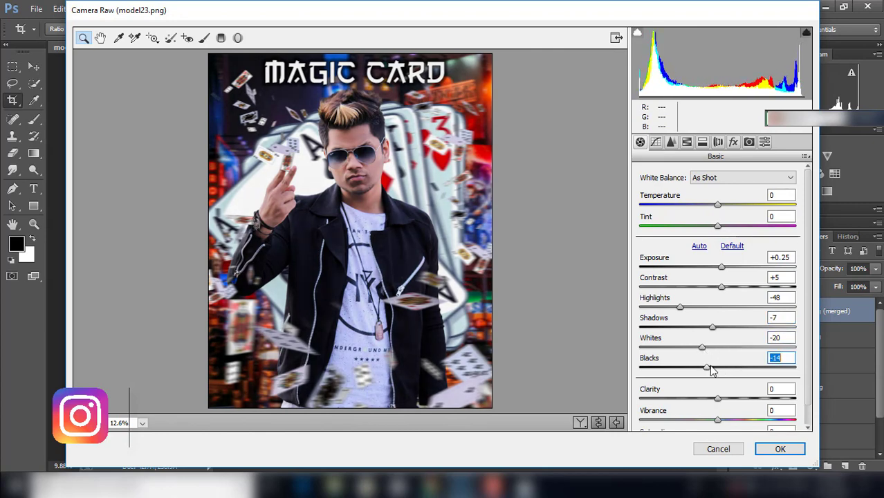
pyautogui.moveTo(718, 399)
pyautogui.mouseDown()
pyautogui.moveTo(734, 400)
pyautogui.moveTo(726, 400)
pyautogui.mouseUp()
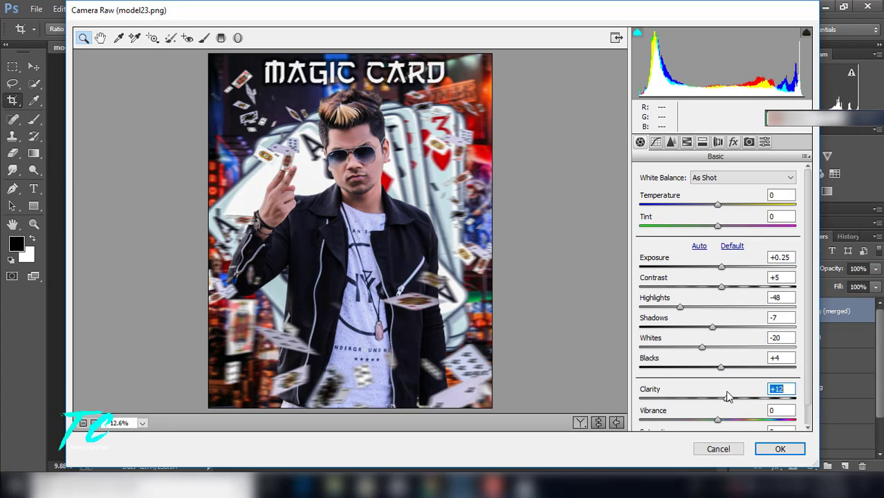
pyautogui.click(656, 142)
# Adjust HSL: Oranges, Aquas and Reds luminance, Yellows saturation to +43, Blues saturation, Yellows hue.
pyautogui.moveTo(640, 303); pyautogui.dragTo(684, 302)
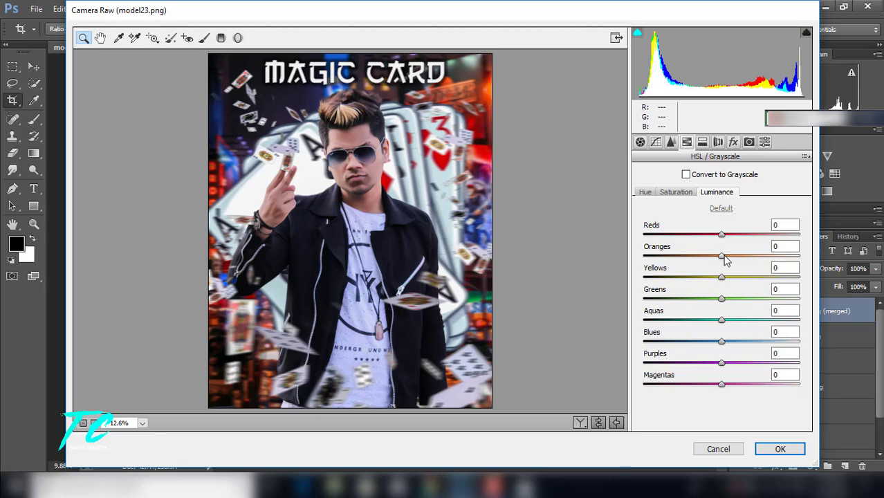
pyautogui.moveTo(724, 256)
pyautogui.mouseDown()
pyautogui.moveTo(770, 278)
pyautogui.moveTo(748, 280)
pyautogui.moveTo(764, 281)
pyautogui.moveTo(752, 286)
pyautogui.mouseUp()
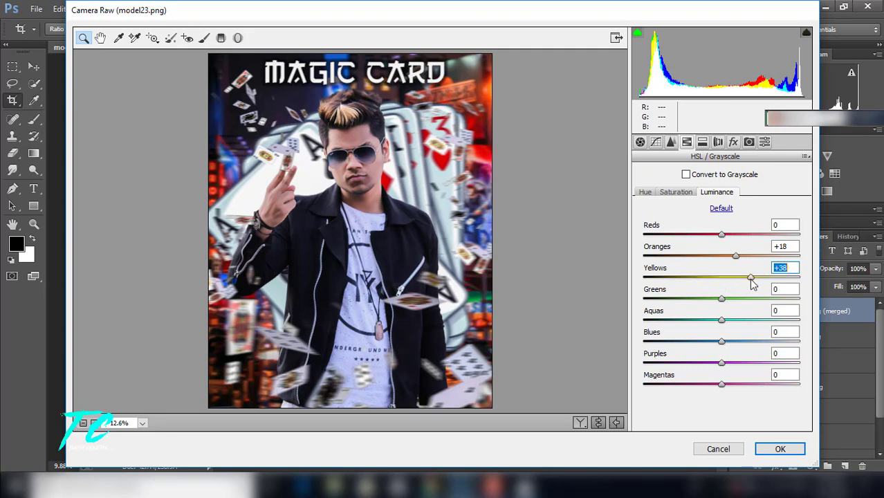
pyautogui.moveTo(721, 319)
pyautogui.mouseDown()
pyautogui.moveTo(709, 319)
pyautogui.moveTo(740, 341)
pyautogui.mouseUp()
pyautogui.moveTo(722, 234); pyautogui.dragTo(724, 236)
pyautogui.click(678, 193)
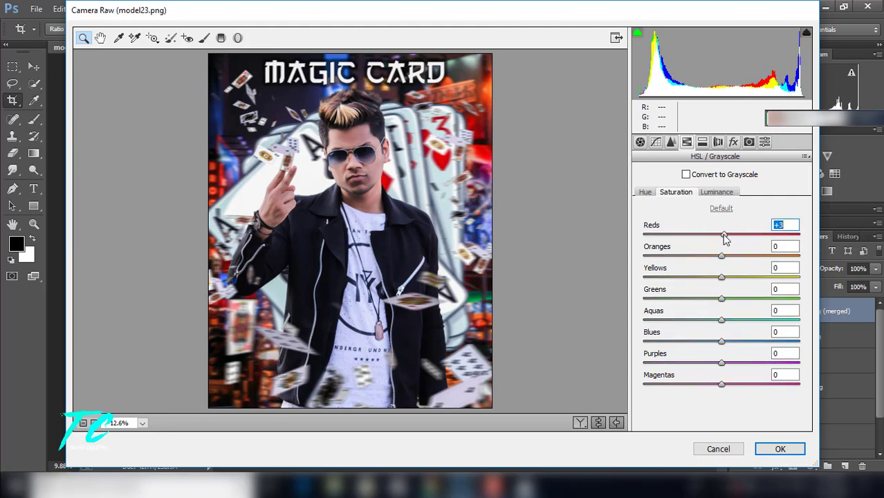
pyautogui.moveTo(721, 278); pyautogui.dragTo(755, 277)
pyautogui.moveTo(721, 341)
pyautogui.mouseDown()
pyautogui.moveTo(752, 341)
pyautogui.moveTo(733, 341)
pyautogui.moveTo(724, 320)
pyautogui.mouseUp()
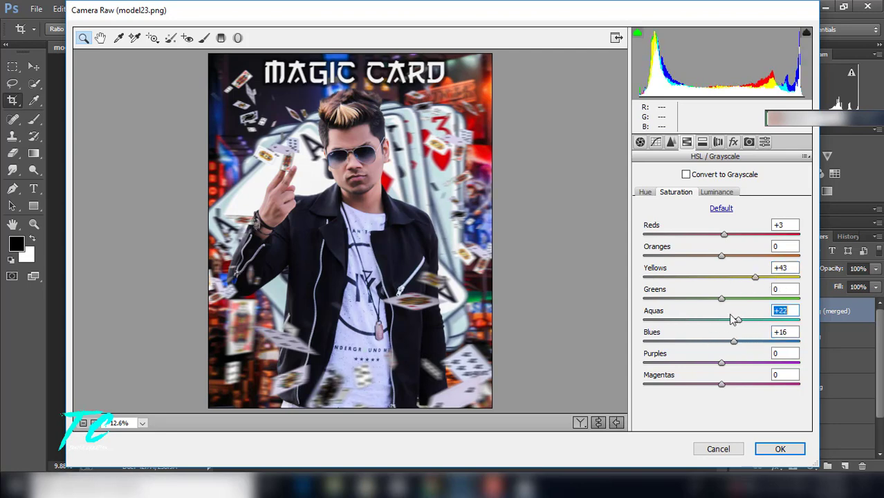
pyautogui.click(644, 191)
pyautogui.moveTo(721, 277)
pyautogui.mouseDown()
pyautogui.moveTo(665, 278)
pyautogui.moveTo(724, 278)
pyautogui.mouseUp()
# Add grain amount 7 and a -20 vignette, then apply the Camera Raw filter.
pyautogui.click(718, 141)
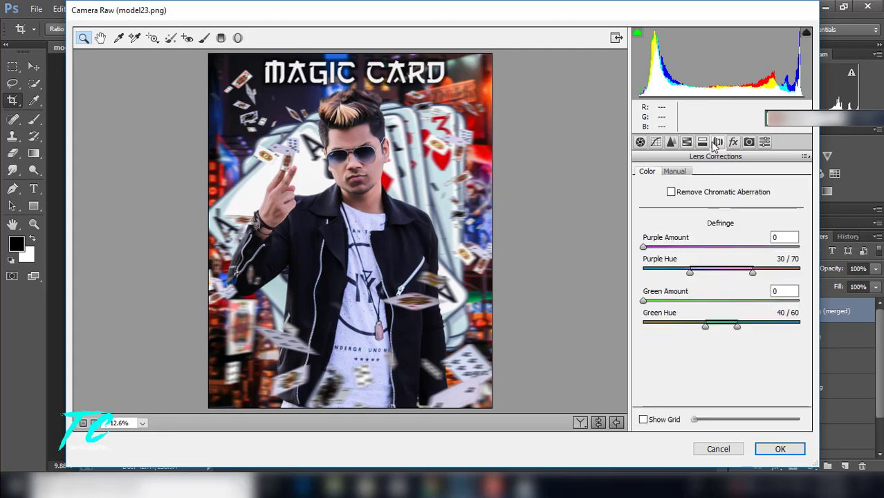
pyautogui.click(733, 141)
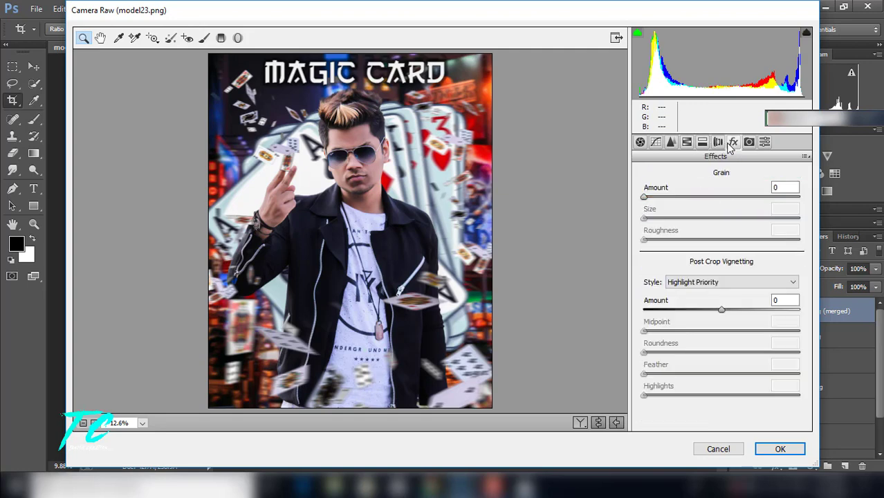
pyautogui.moveTo(644, 197); pyautogui.dragTo(654, 197)
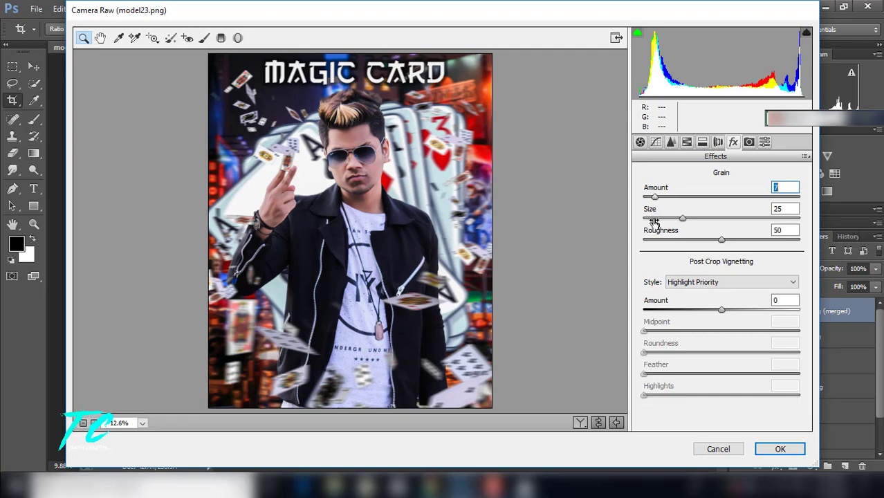
pyautogui.moveTo(722, 310)
pyautogui.mouseDown()
pyautogui.moveTo(666, 310)
pyautogui.moveTo(706, 307)
pyautogui.mouseUp()
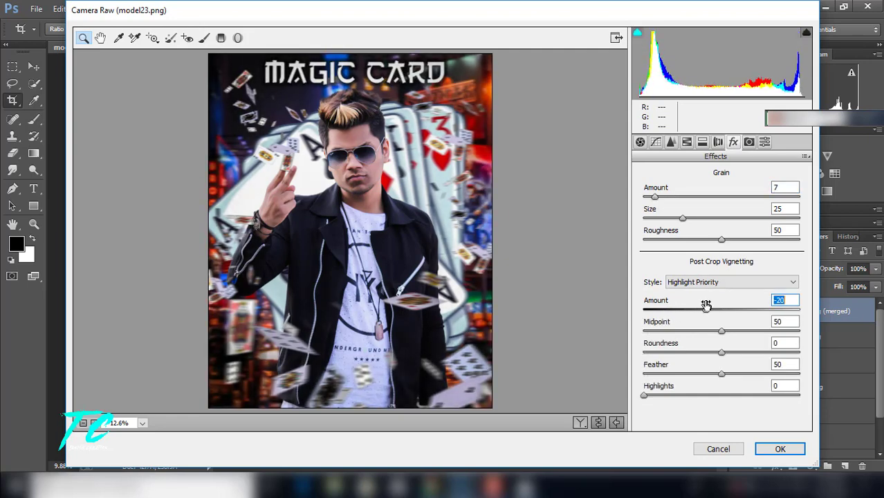
pyautogui.click(764, 142)
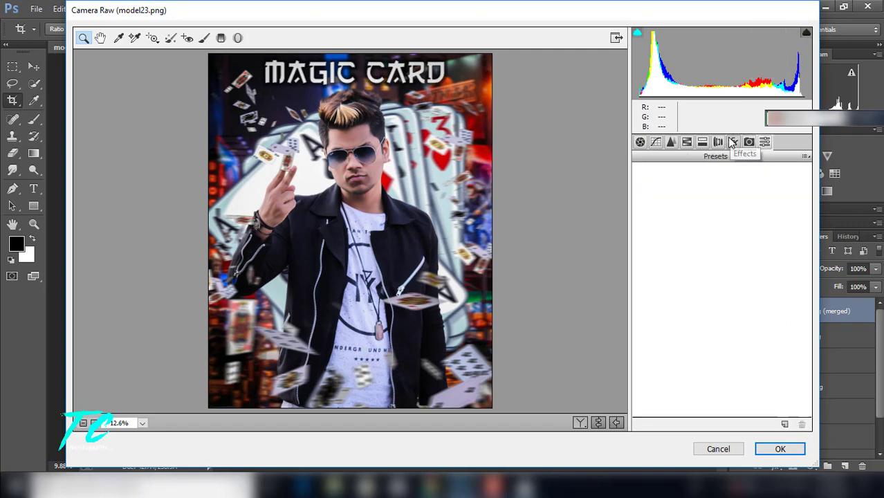
pyautogui.click(733, 141)
pyautogui.click(780, 449)
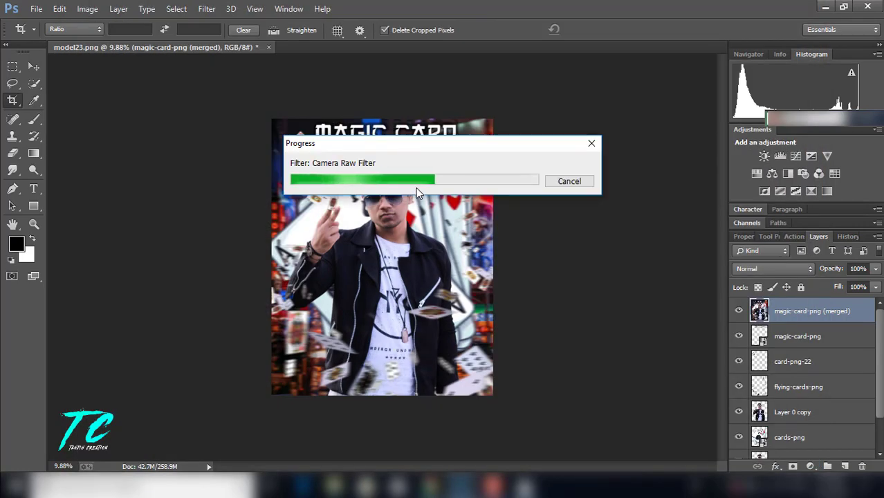
# Zoom into the man's face to inspect the grade.
pyautogui.press('z')
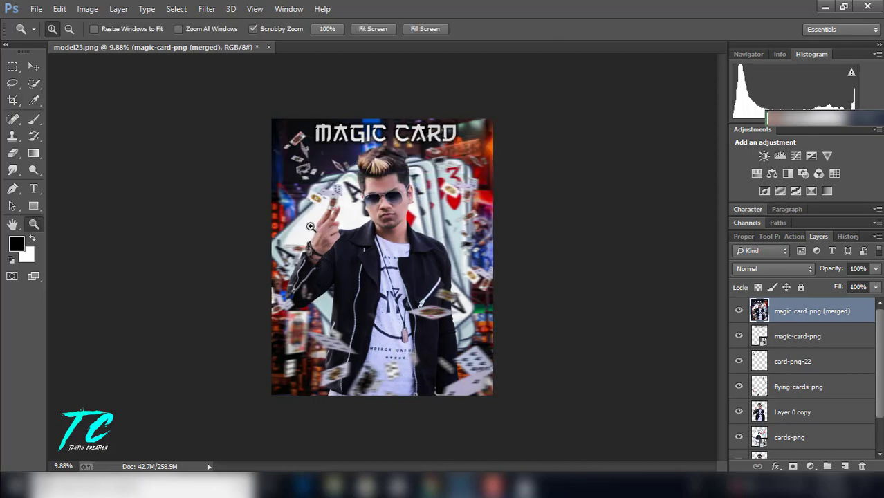
pyautogui.moveTo(379, 223); pyautogui.dragTo(374, 223)
pyautogui.scroll(-3, 374, 223)
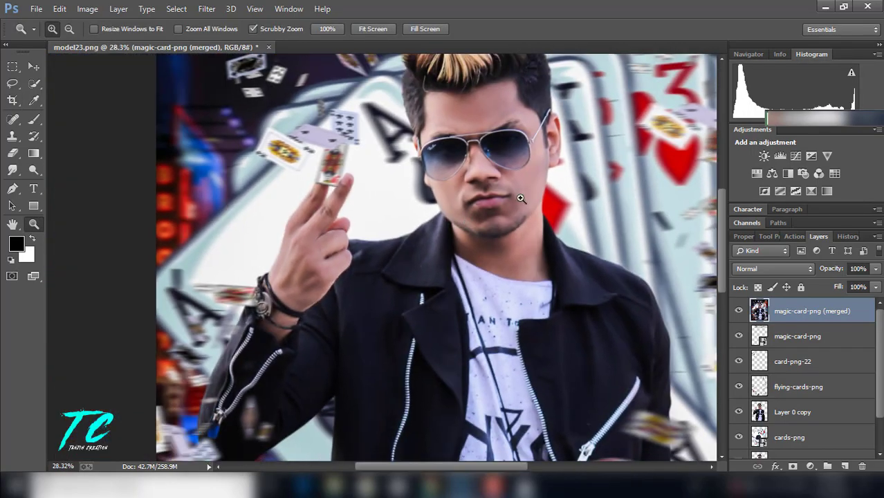
pyautogui.scroll(-2, 374, 223)
pyautogui.scroll(-2, 375, 223)
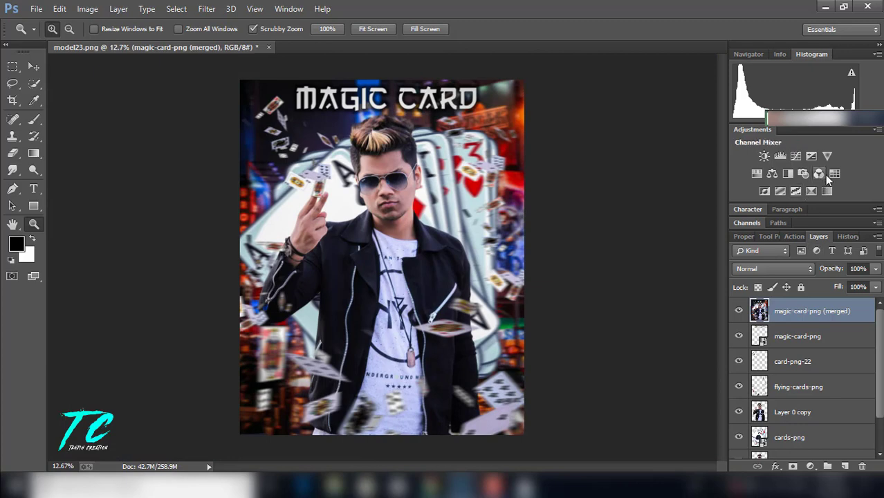
# Add a Selective Color adjustment and set Reds to Cyan +19, Yellow +15, Black -11.
pyautogui.click(812, 191)
pyautogui.click(805, 293)
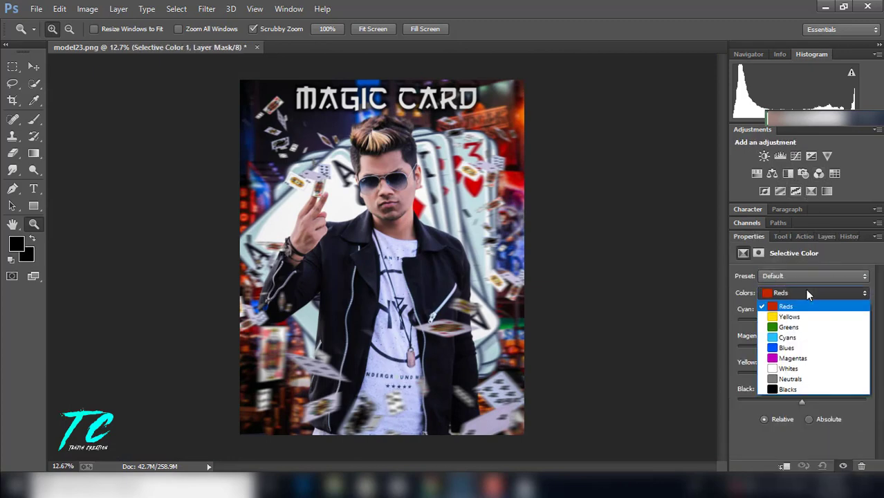
pyautogui.moveTo(802, 319)
pyautogui.mouseDown()
pyautogui.moveTo(812, 323)
pyautogui.moveTo(802, 346)
pyautogui.mouseUp()
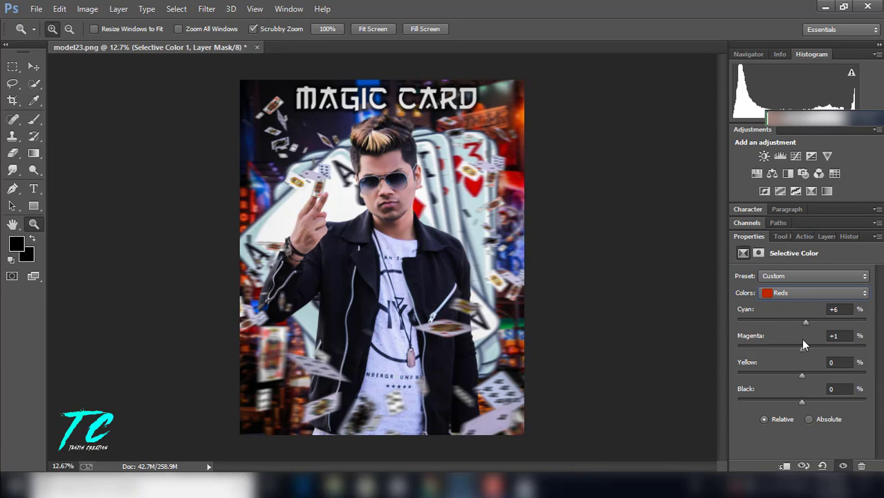
pyautogui.click(830, 362)
pyautogui.write('-41')
pyautogui.moveTo(808, 374)
pyautogui.mouseDown()
pyautogui.moveTo(789, 401)
pyautogui.moveTo(819, 391)
pyautogui.moveTo(797, 392)
pyautogui.mouseUp()
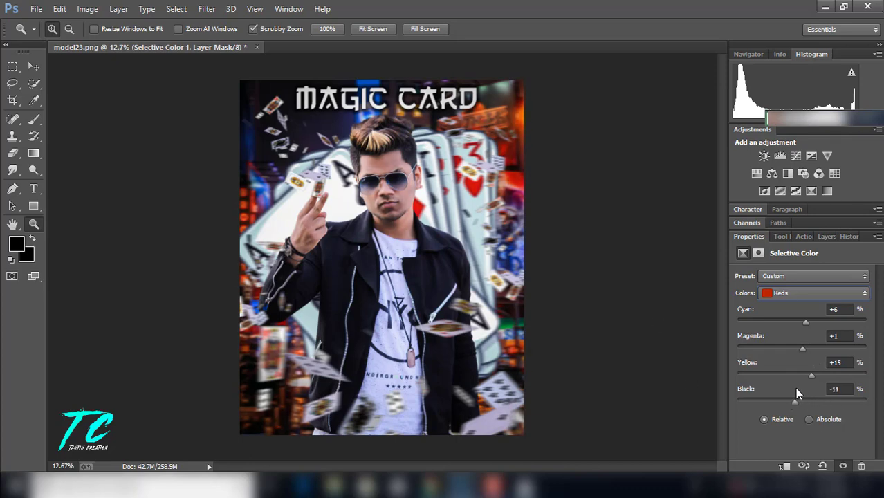
# Adjust the Yellows to Cyan -43 with less magenta and a touch more black.
pyautogui.click(813, 293)
pyautogui.click(789, 305)
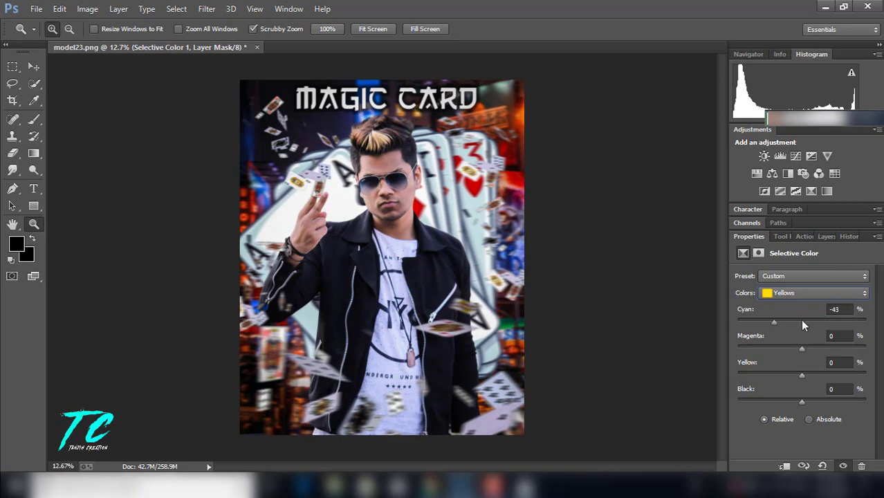
pyautogui.moveTo(801, 348); pyautogui.dragTo(790, 343)
pyautogui.moveTo(802, 401); pyautogui.dragTo(803, 400)
# Set the Cyans to Magenta -16 and Yellow -13, adjusting their black amount.
pyautogui.click(809, 292)
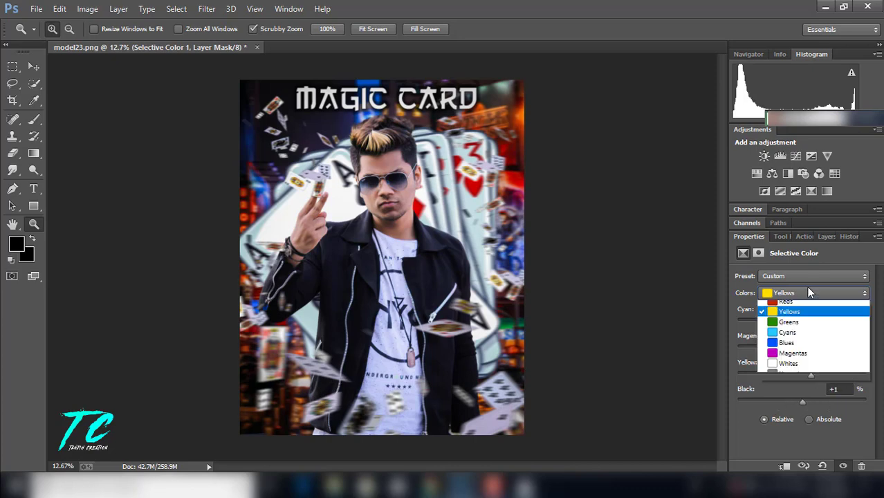
pyautogui.click(805, 339)
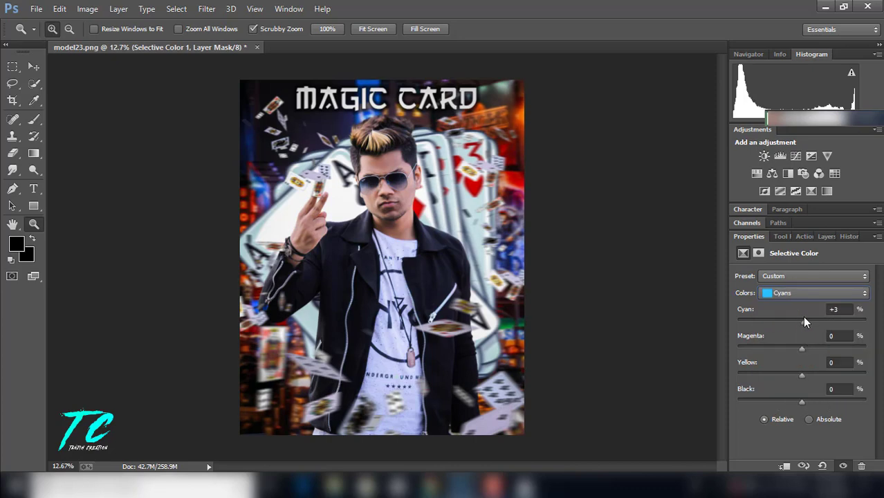
pyautogui.moveTo(802, 347); pyautogui.dragTo(790, 337)
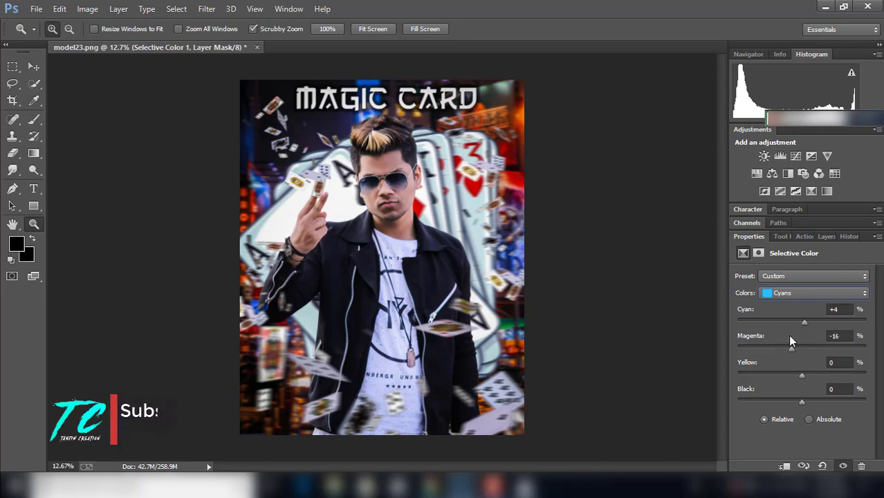
pyautogui.click(803, 374)
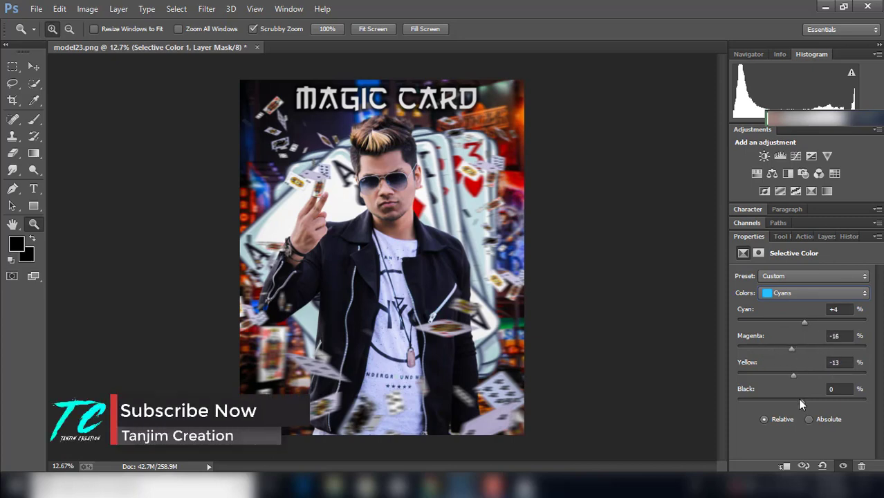
pyautogui.moveTo(800, 404); pyautogui.dragTo(807, 395)
pyautogui.click(786, 293)
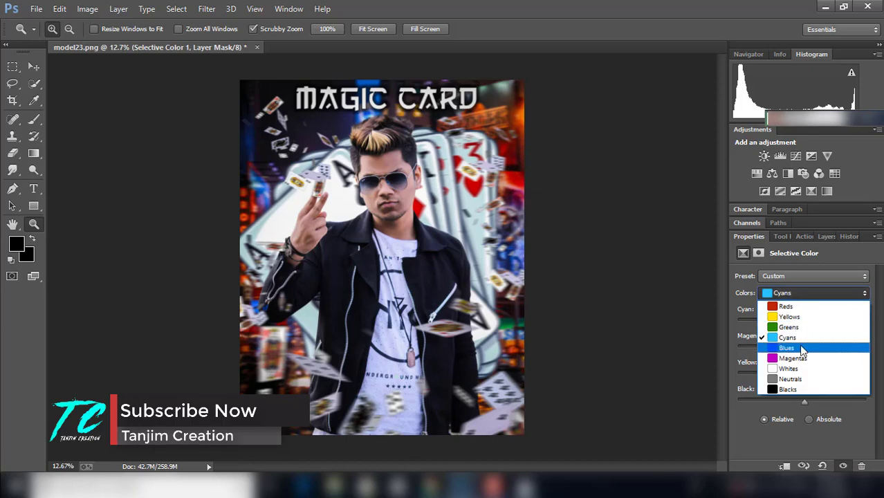
# Set Neutrals to Cyan +4 and Yellow +6, tweaking magenta and black.
pyautogui.click(790, 378)
pyautogui.moveTo(799, 401)
pyautogui.mouseDown()
pyautogui.moveTo(813, 374)
pyautogui.moveTo(803, 374)
pyautogui.mouseUp()
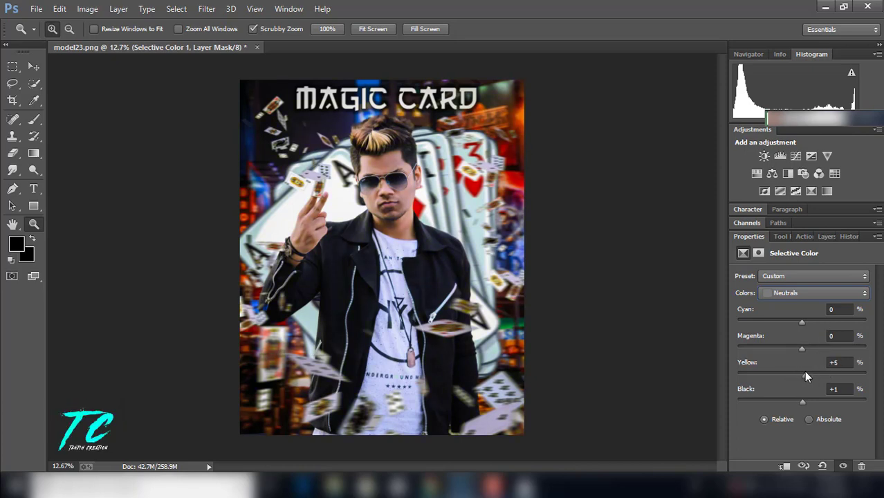
pyautogui.moveTo(801, 348)
pyautogui.mouseDown()
pyautogui.moveTo(825, 344)
pyautogui.moveTo(798, 344)
pyautogui.moveTo(826, 319)
pyautogui.moveTo(811, 320)
pyautogui.mouseUp()
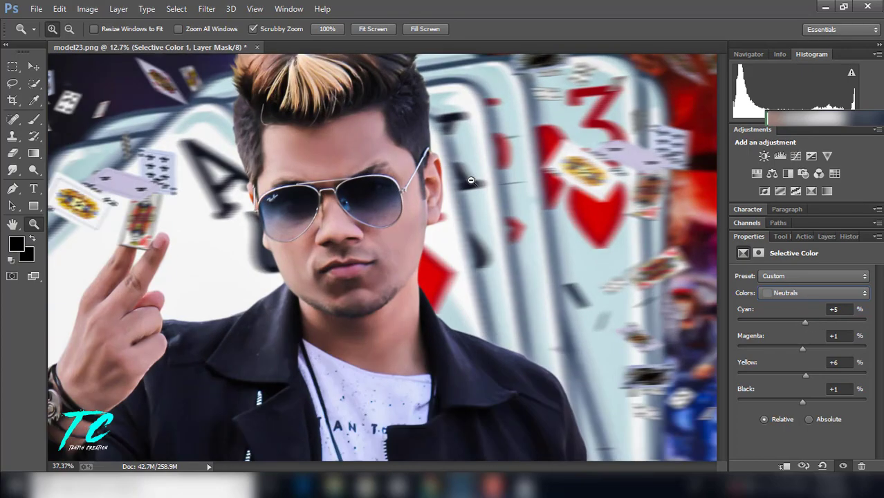
pyautogui.moveTo(801, 320); pyautogui.dragTo(804, 320)
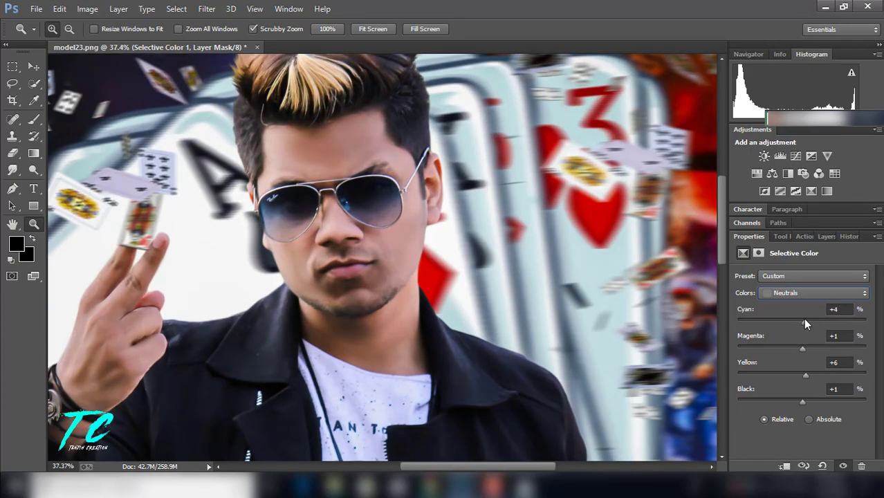
pyautogui.scroll(-5, 442, 243)
# Set Blacks to Cyan +2, Magenta +1, Yellow -2, Black +2.
pyautogui.click(815, 302)
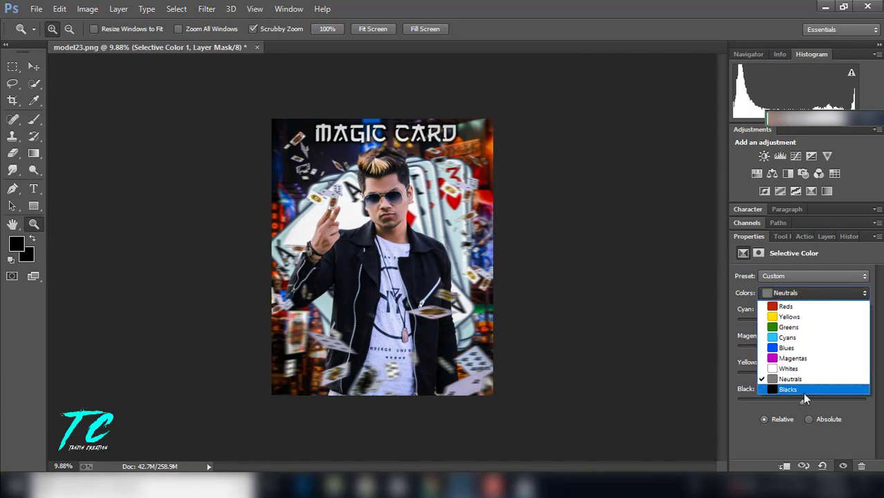
pyautogui.click(802, 392)
pyautogui.moveTo(808, 320)
pyautogui.mouseDown()
pyautogui.moveTo(819, 319)
pyautogui.moveTo(803, 321)
pyautogui.moveTo(800, 373)
pyautogui.moveTo(811, 399)
pyautogui.moveTo(785, 397)
pyautogui.moveTo(803, 400)
pyautogui.mouseUp()
pyautogui.moveTo(435, 189)
pyautogui.mouseDown()
pyautogui.moveTo(458, 234)
pyautogui.moveTo(497, 234)
pyautogui.moveTo(432, 225)
pyautogui.mouseUp()
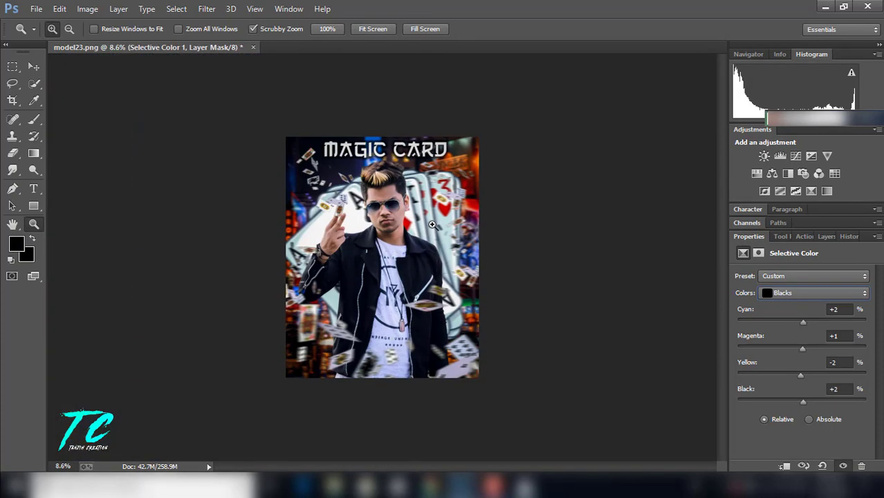
# Add a Color Lookup adjustment layer, starting with the 3Strip LUT.
pyautogui.click(825, 236)
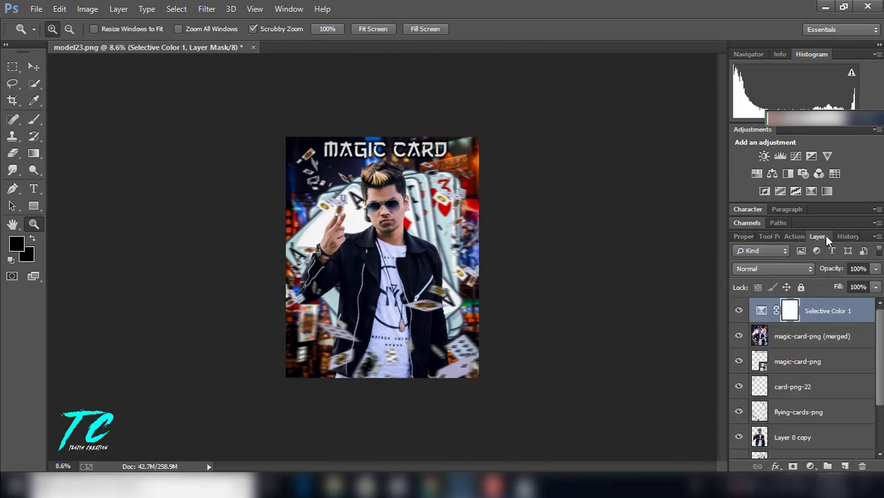
pyautogui.click(835, 174)
pyautogui.click(835, 279)
pyautogui.click(769, 56)
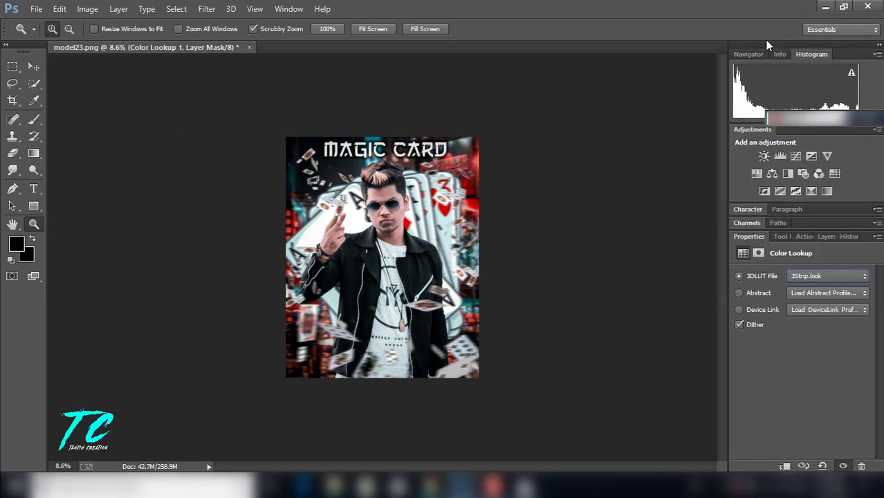
# Step through the 3DLUT film looks with the arrow keys to compare them.
pyautogui.press('Down')
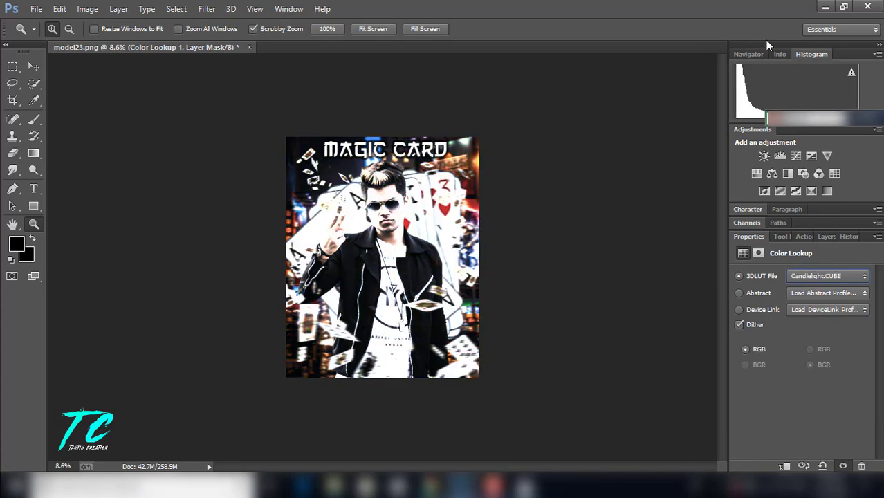
pyautogui.press('Down')
pyautogui.press('Down')
pyautogui.press('Down')
pyautogui.press('Down')
pyautogui.press('Down')
pyautogui.press('Down')
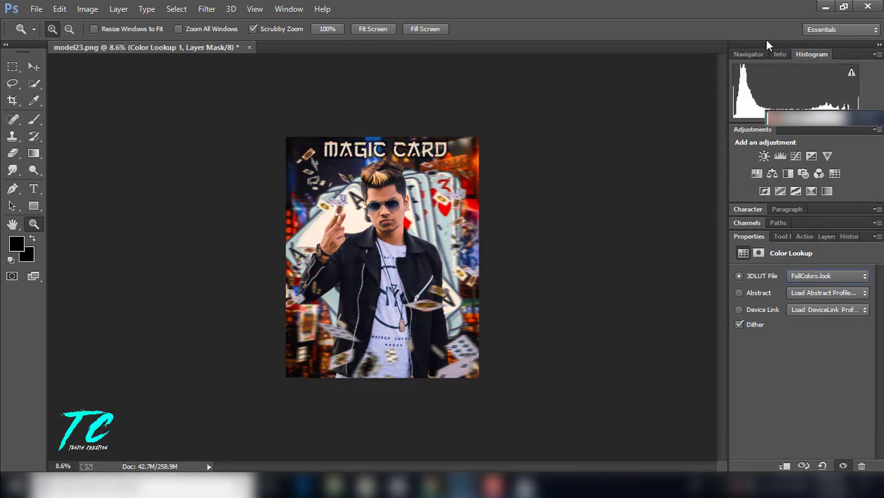
pyautogui.press('Down')
pyautogui.press('Down')
pyautogui.press('Down')
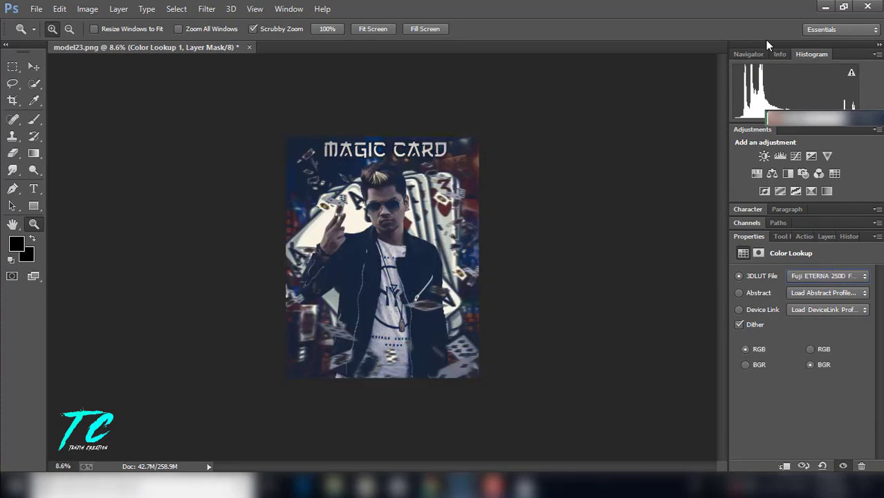
pyautogui.press('Down')
pyautogui.press('Down')
pyautogui.press('Down')
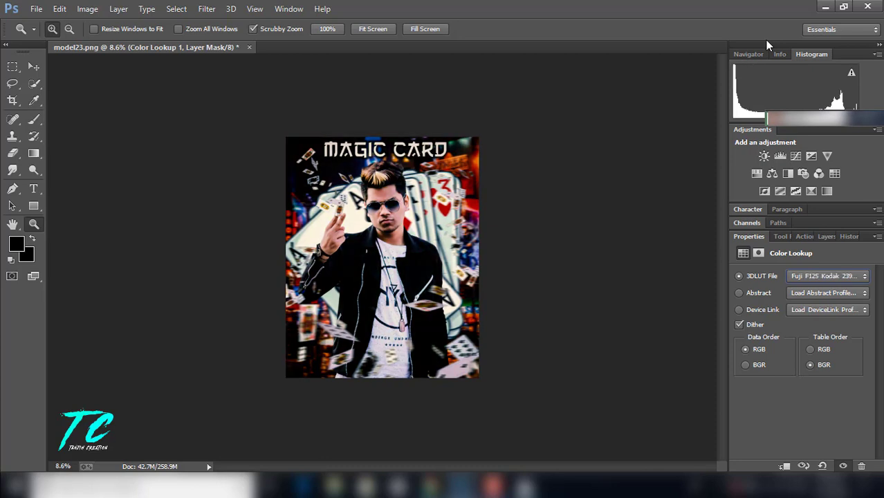
pyautogui.press('Down')
pyautogui.press('Down')
pyautogui.press('Down')
pyautogui.press('Down')
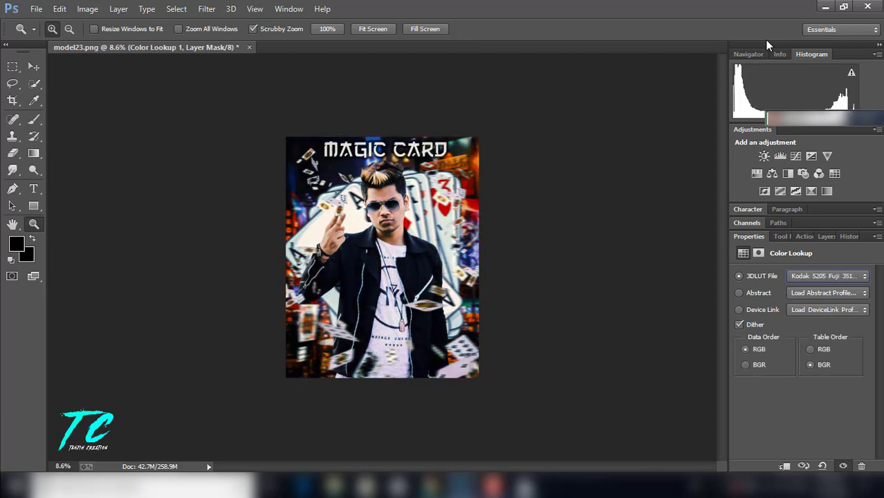
pyautogui.press('Down')
pyautogui.press('Down')
pyautogui.press('Down')
pyautogui.press('Down')
pyautogui.press('Down')
pyautogui.press('Down')
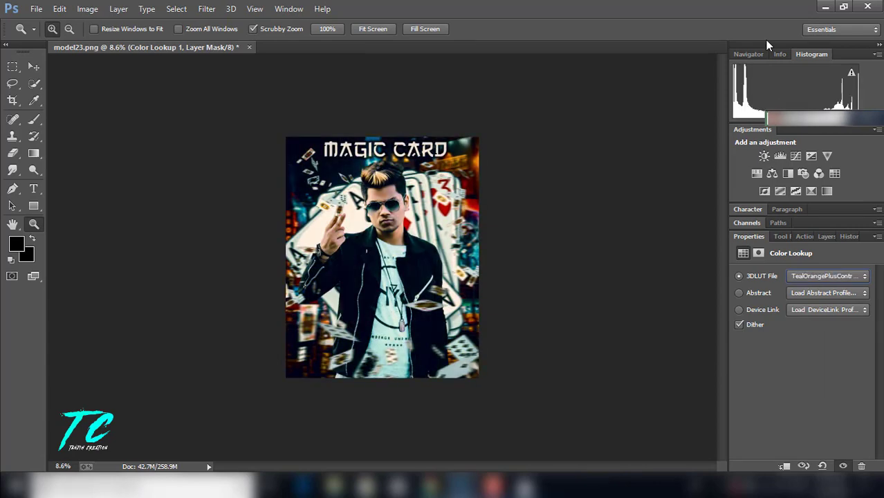
pyautogui.press('Down')
pyautogui.press('Up')
pyautogui.press('Up')
pyautogui.press('Up')
pyautogui.press('Up')
pyautogui.press('Up')
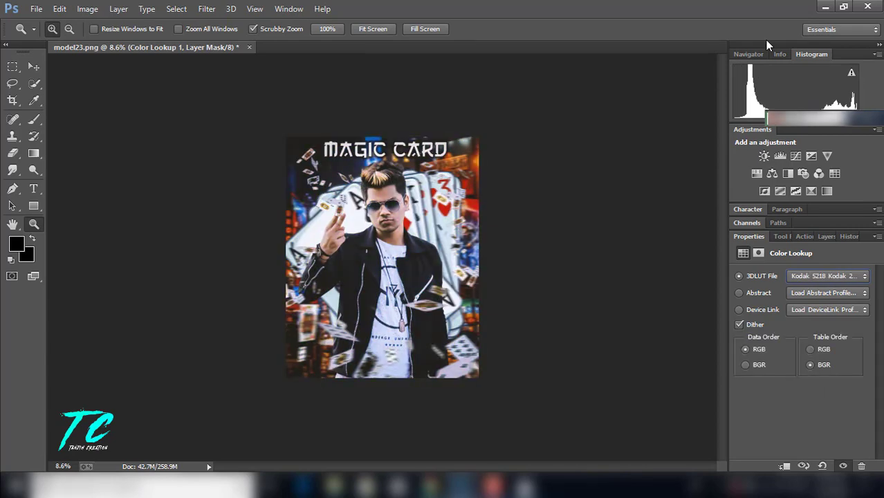
pyautogui.press('Up')
# Choose the Kodak 5205 Fuji 3510 LUT and slightly lower the Color Lookup layer's opacity.
pyautogui.click(831, 276)
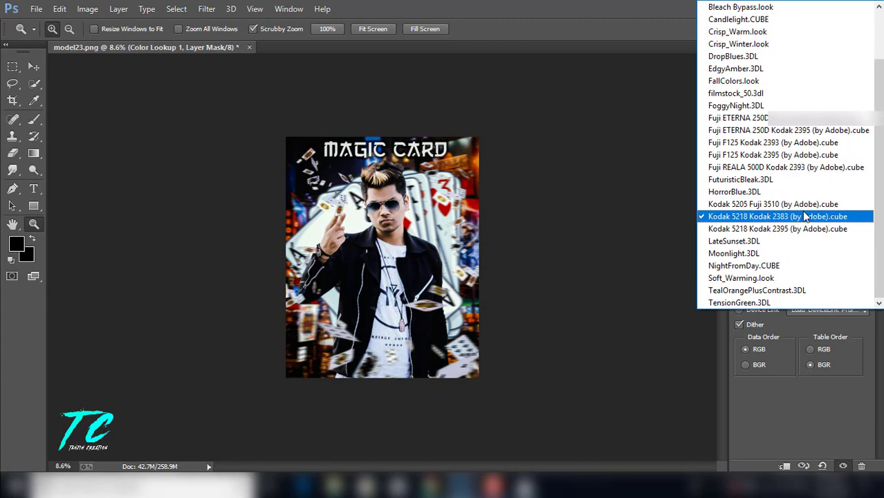
pyautogui.click(795, 201)
pyautogui.moveTo(424, 236)
pyautogui.mouseDown()
pyautogui.moveTo(454, 215)
pyautogui.moveTo(408, 218)
pyautogui.mouseUp()
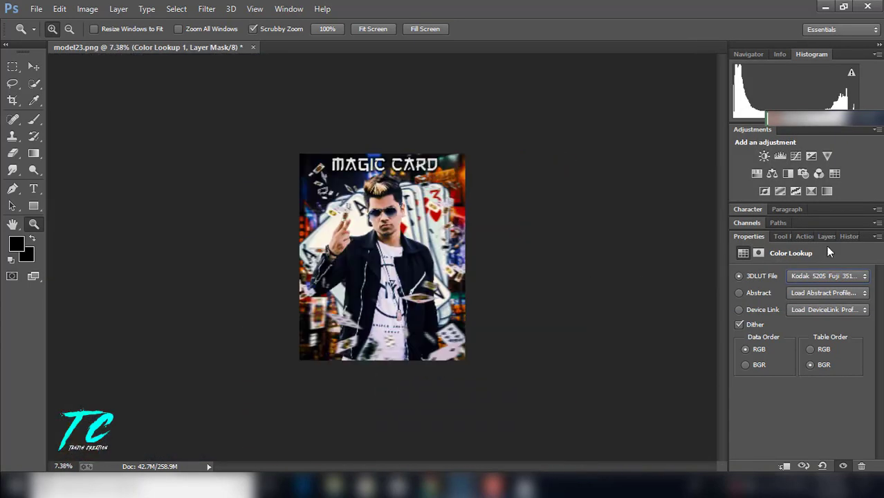
pyautogui.click(825, 236)
pyautogui.moveTo(837, 274); pyautogui.dragTo(804, 279)
pyautogui.click(827, 335)
# Stamp Color Lookup 1, Selective Color 1 and magic-card-png (merged) into a new layer with Ctrl+Alt+E.
pyautogui.keyDown('ctrl'); pyautogui.click(823, 315); pyautogui.keyUp('ctrl')
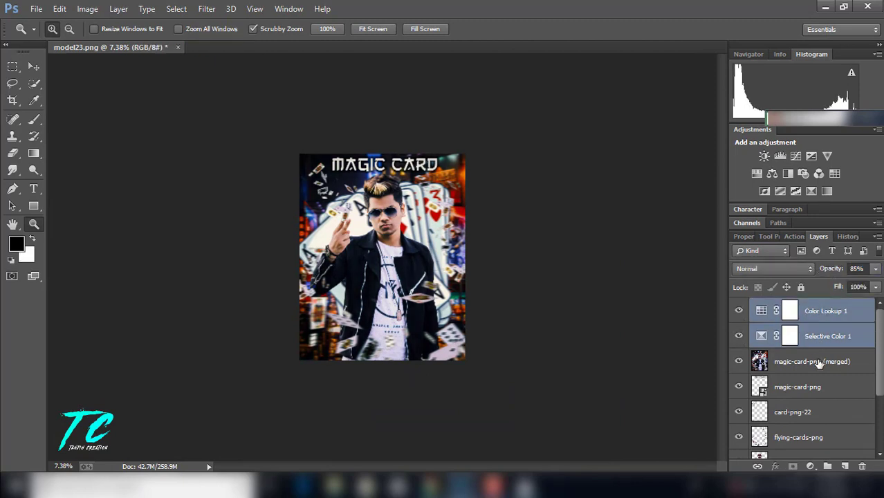
pyautogui.keyDown('ctrl'); pyautogui.click(816, 361); pyautogui.keyUp('ctrl')
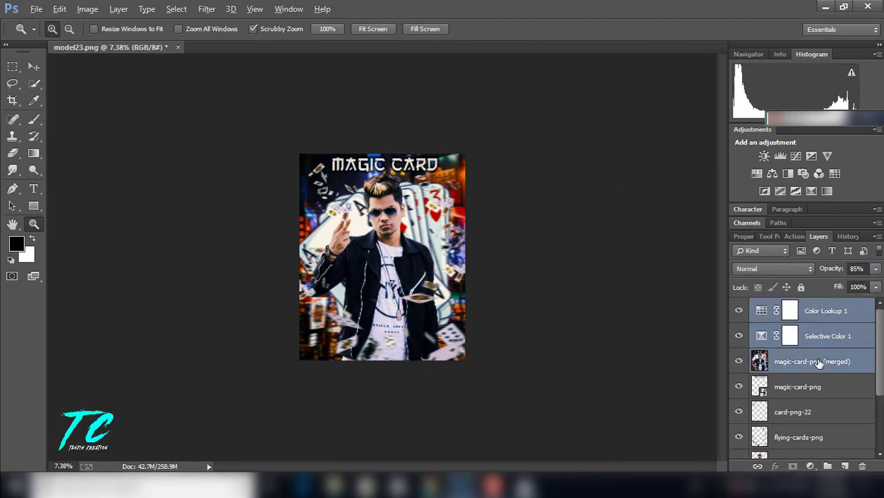
pyautogui.hotkey('ctrl', 'alt', 'e')
pyautogui.moveTo(388, 222); pyautogui.dragTo(324, 199)
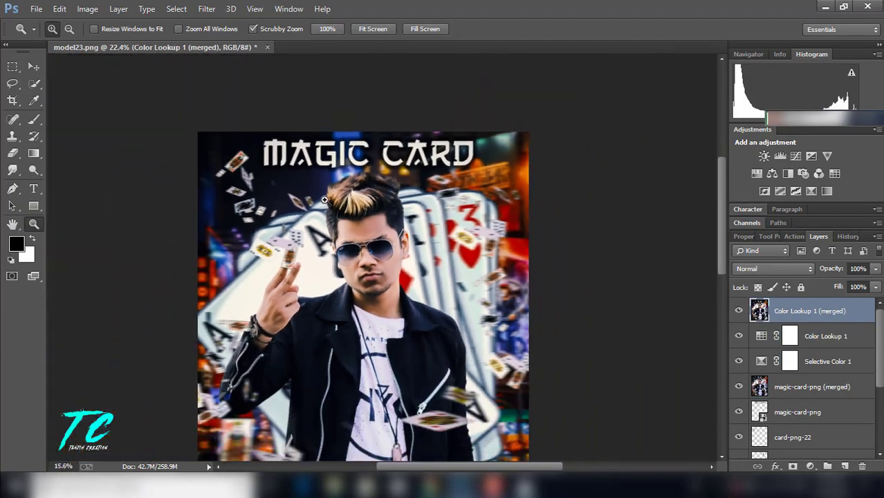